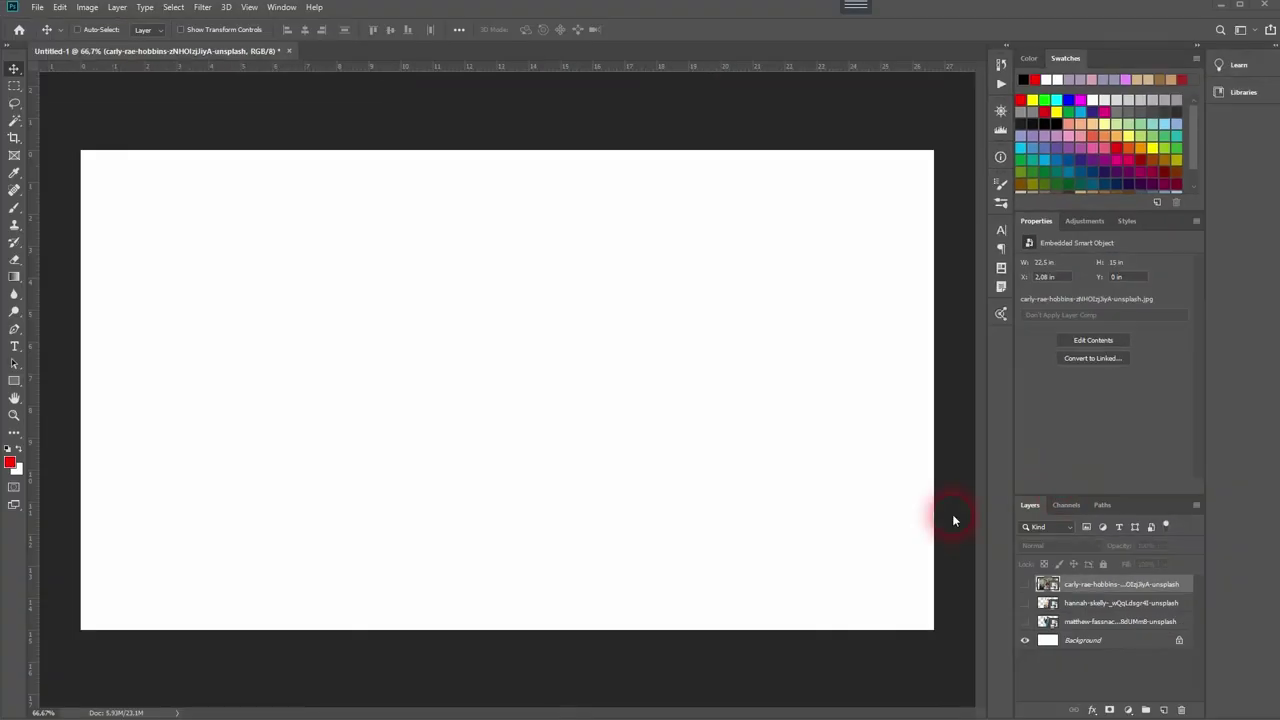
# Toggle the photo layers' visibility, hiding the upper couple photos in the Layers panel
pyautogui.click(1024, 604)
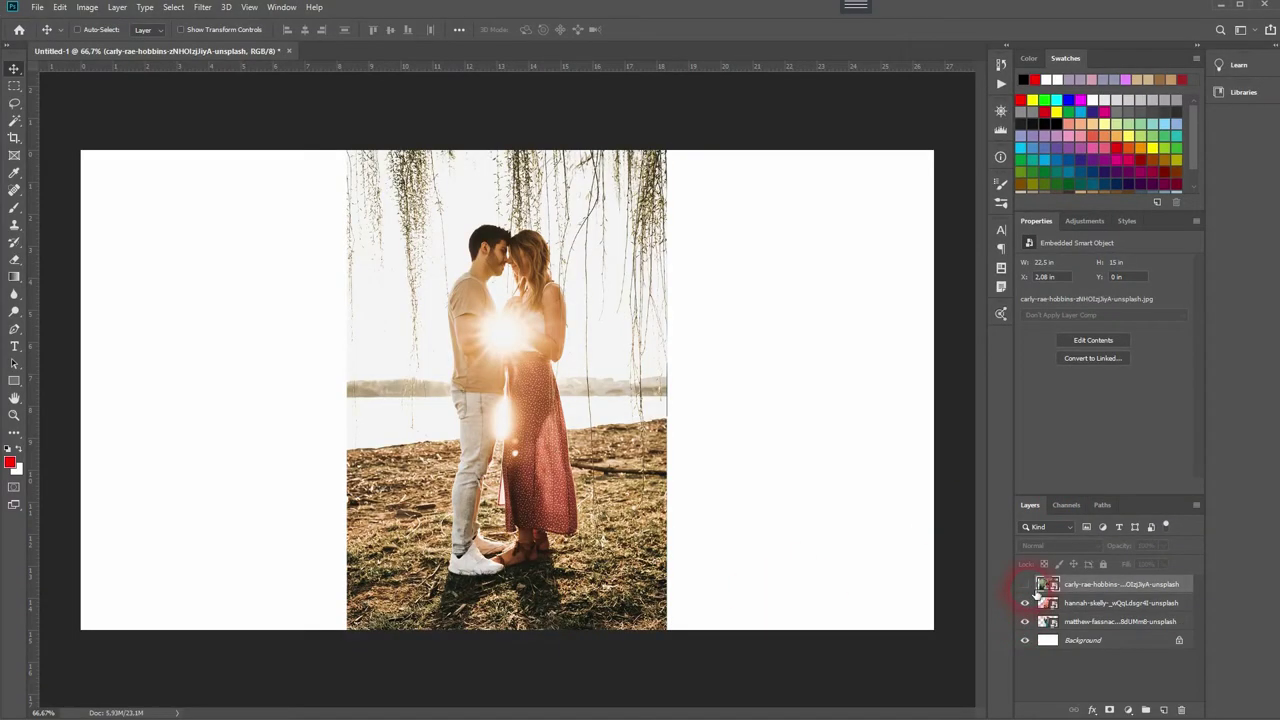
pyautogui.click(1024, 584)
pyautogui.click(1024, 603)
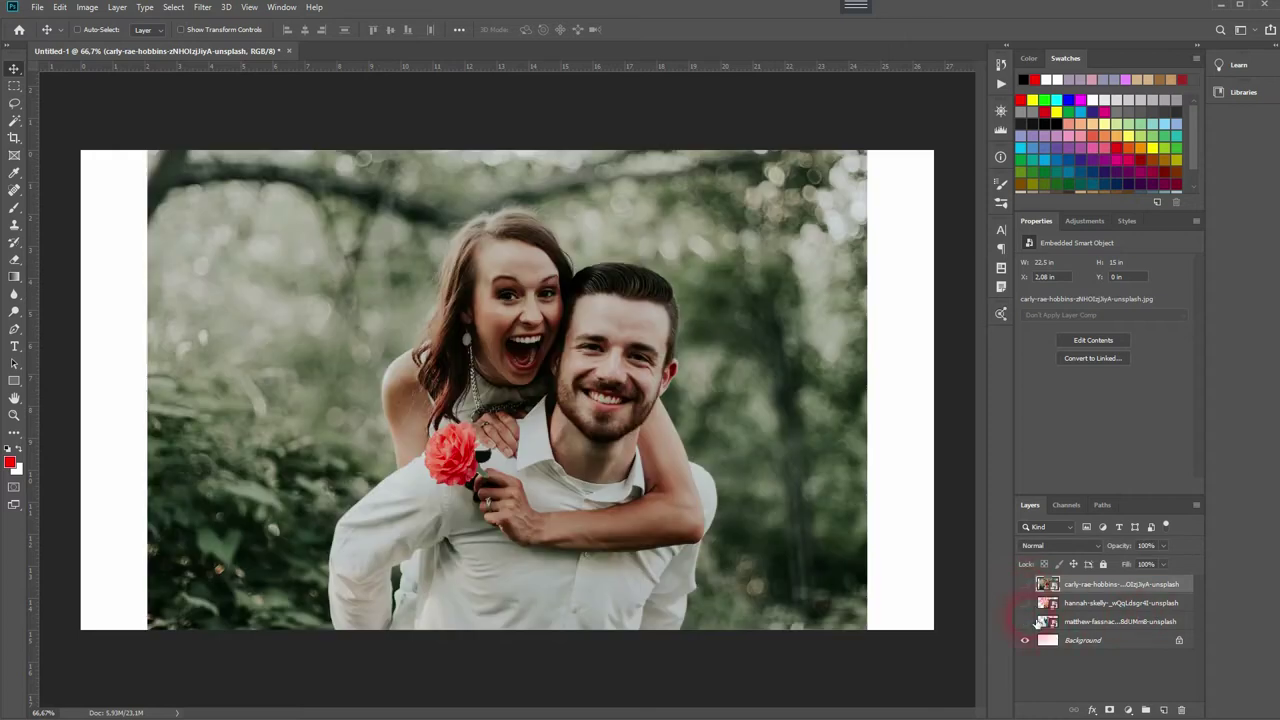
# Hide the last couple photo and rename the Background layer to 'bg'
pyautogui.click(1024, 621)
pyautogui.click(1113, 645)
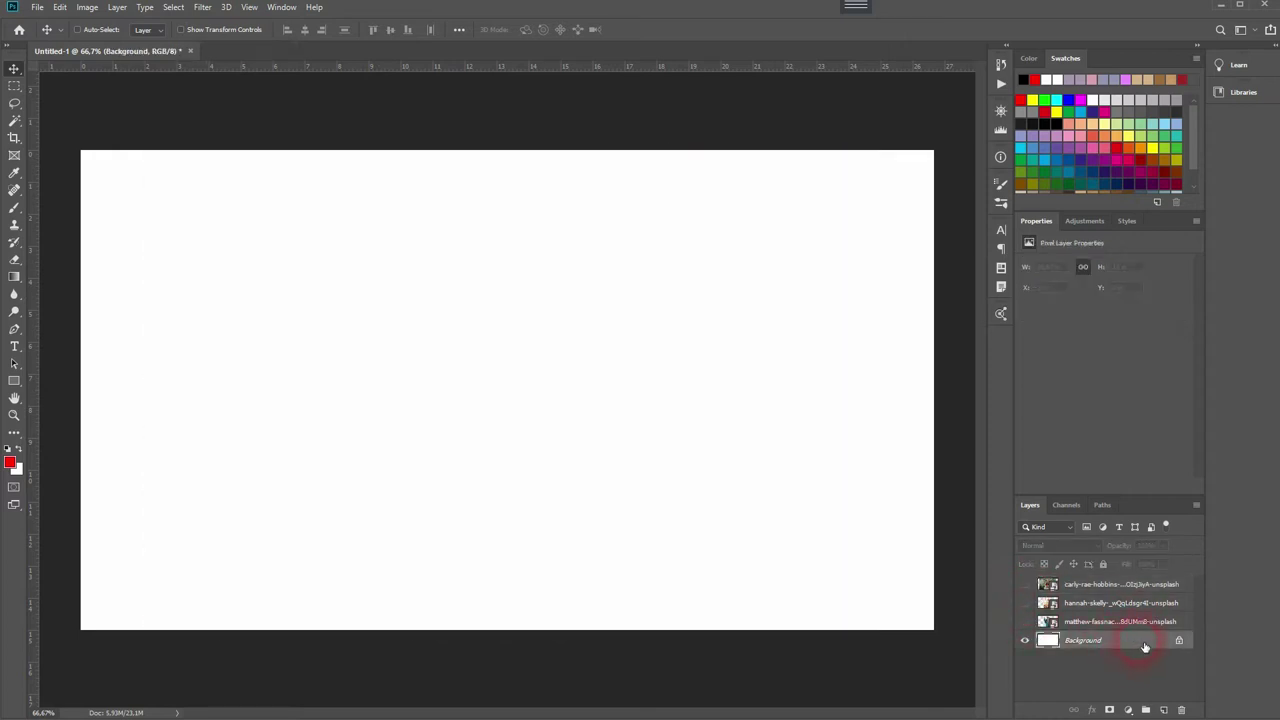
pyautogui.click(1087, 648)
pyautogui.write('bg')
pyautogui.press('Return')
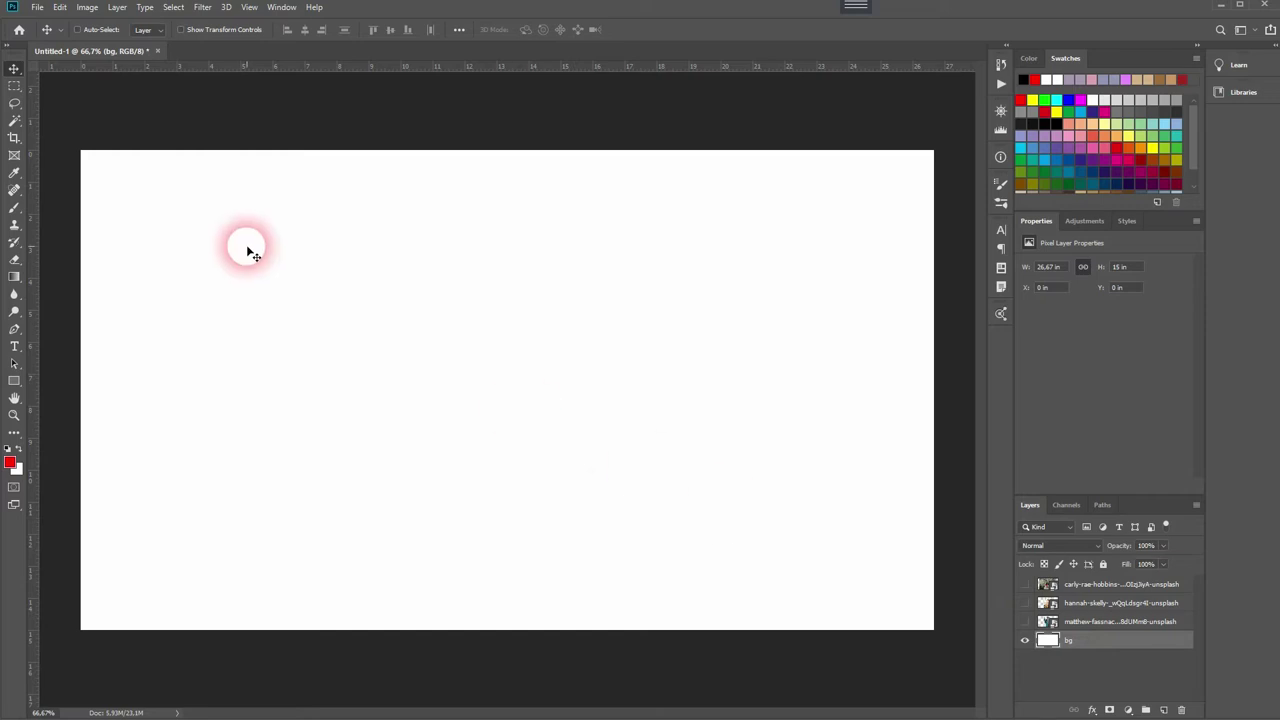
# Draw a red four-corner Pen shape over the left side with a right edge slanting down
pyautogui.press('p')
pyautogui.click(15, 331)
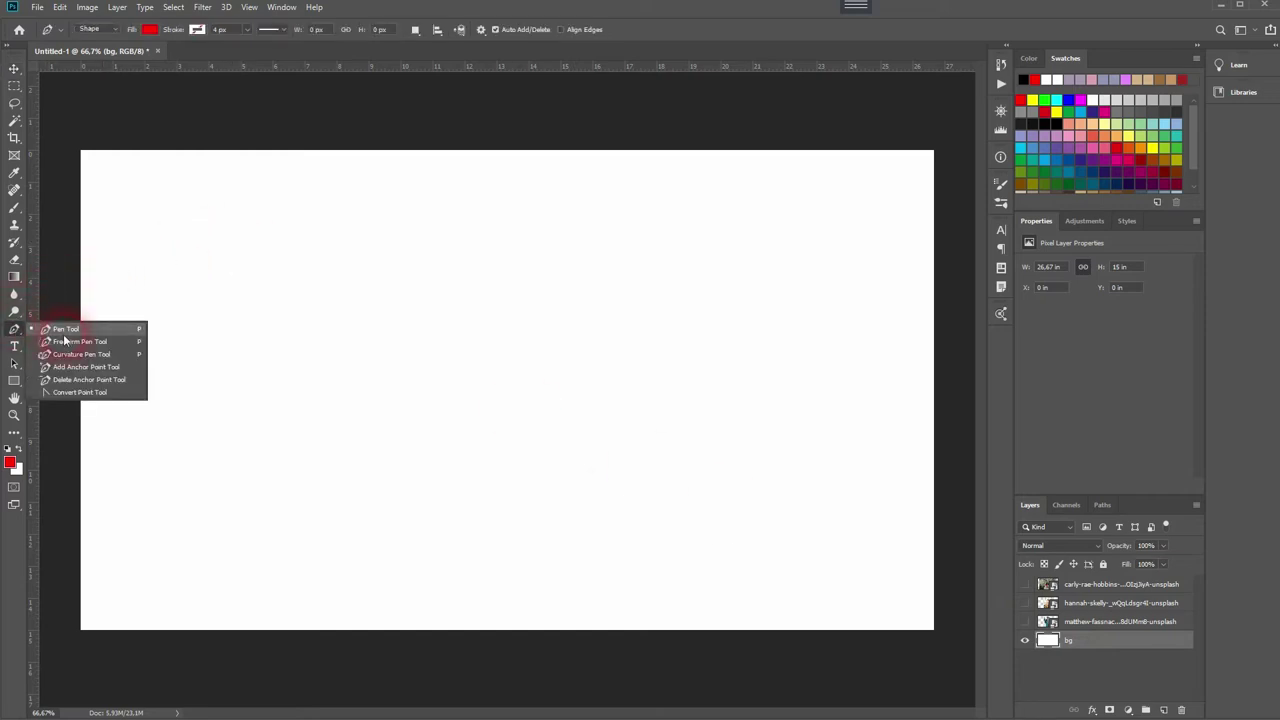
pyautogui.click(63, 329)
pyautogui.click(69, 137)
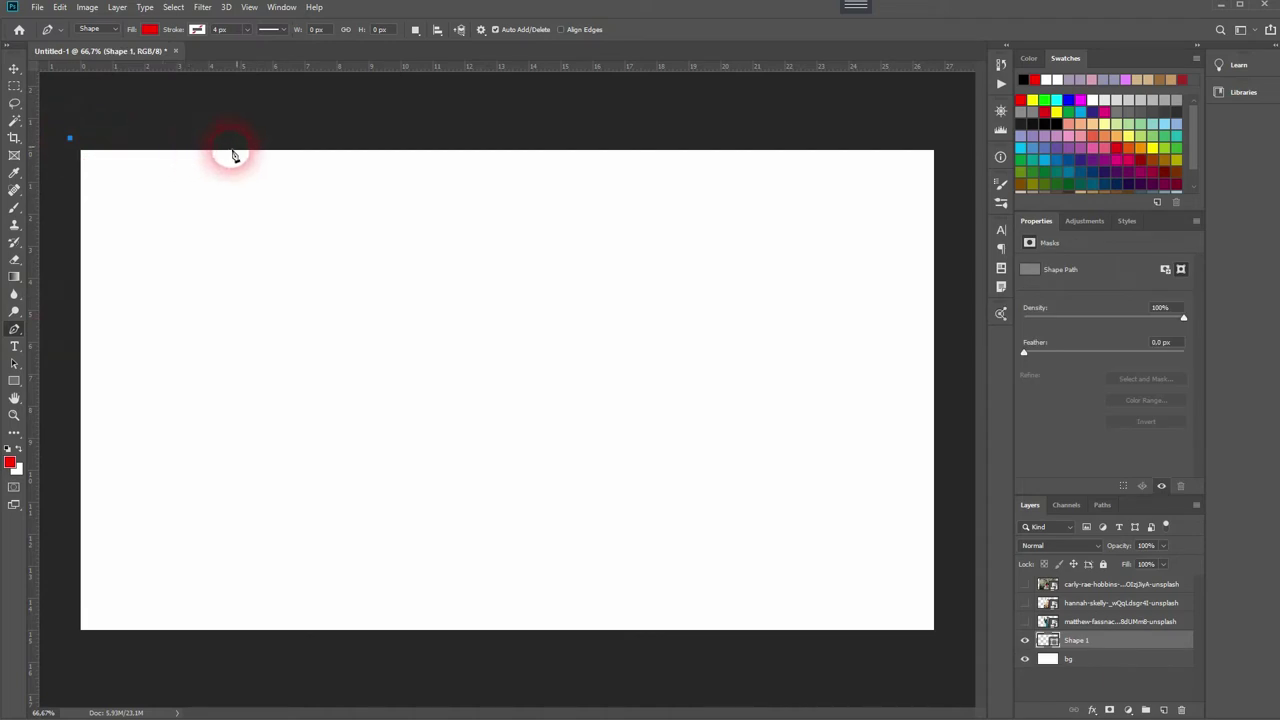
pyautogui.click(260, 138)
pyautogui.click(446, 650)
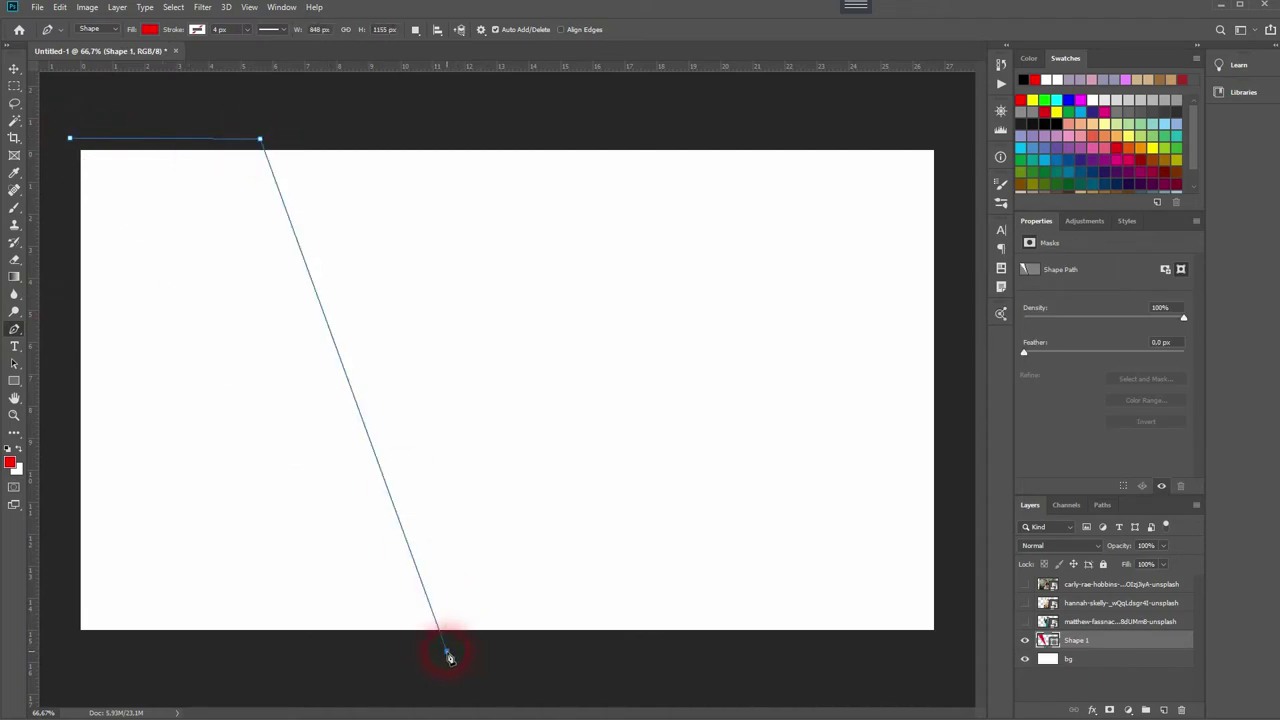
pyautogui.click(57, 647)
pyautogui.click(70, 140)
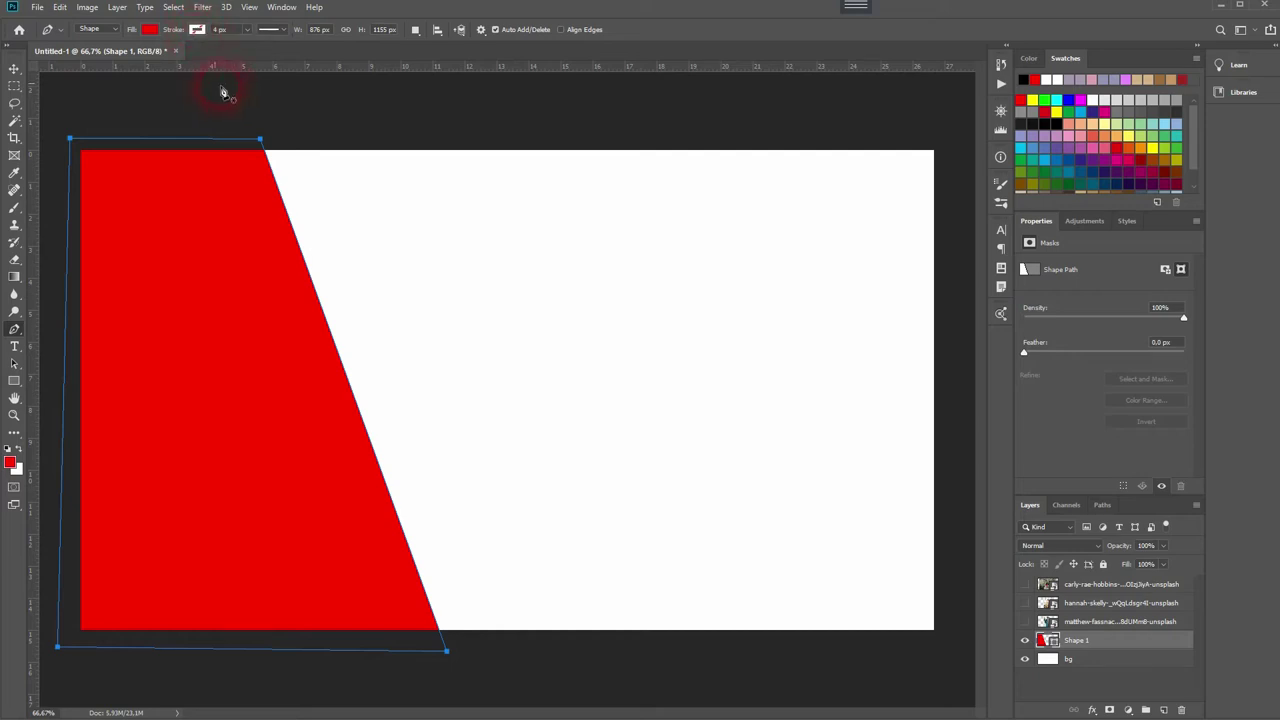
pyautogui.click(13, 70)
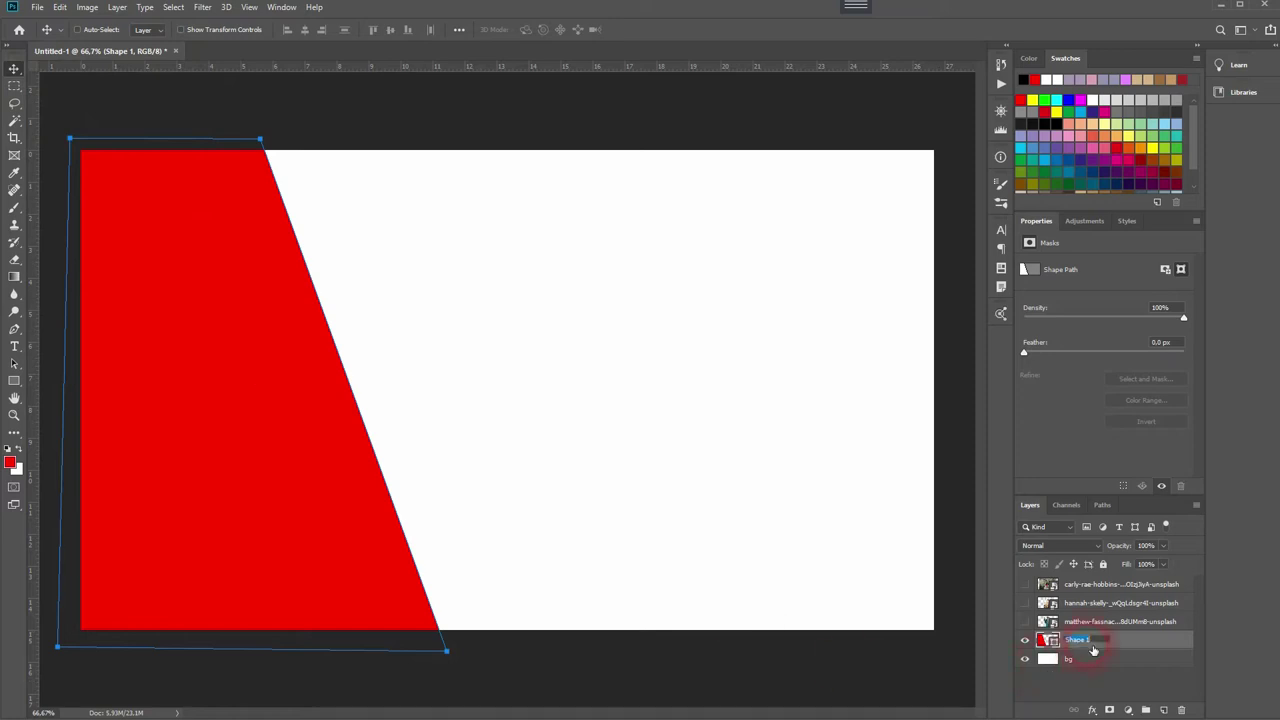
# Name the shape layer 'Left', then duplicate it as a layer named 'Right'
pyautogui.write('t')
pyautogui.press('Return')
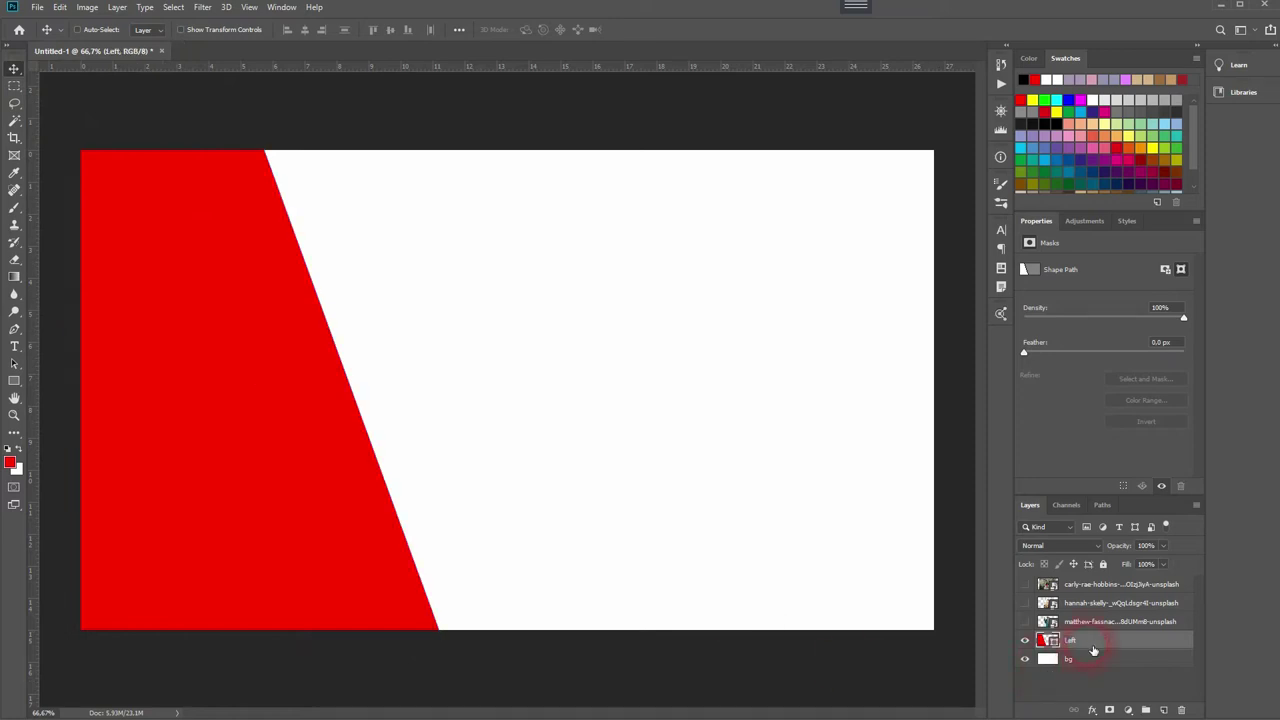
pyautogui.hotkey('ctrl', 'j')
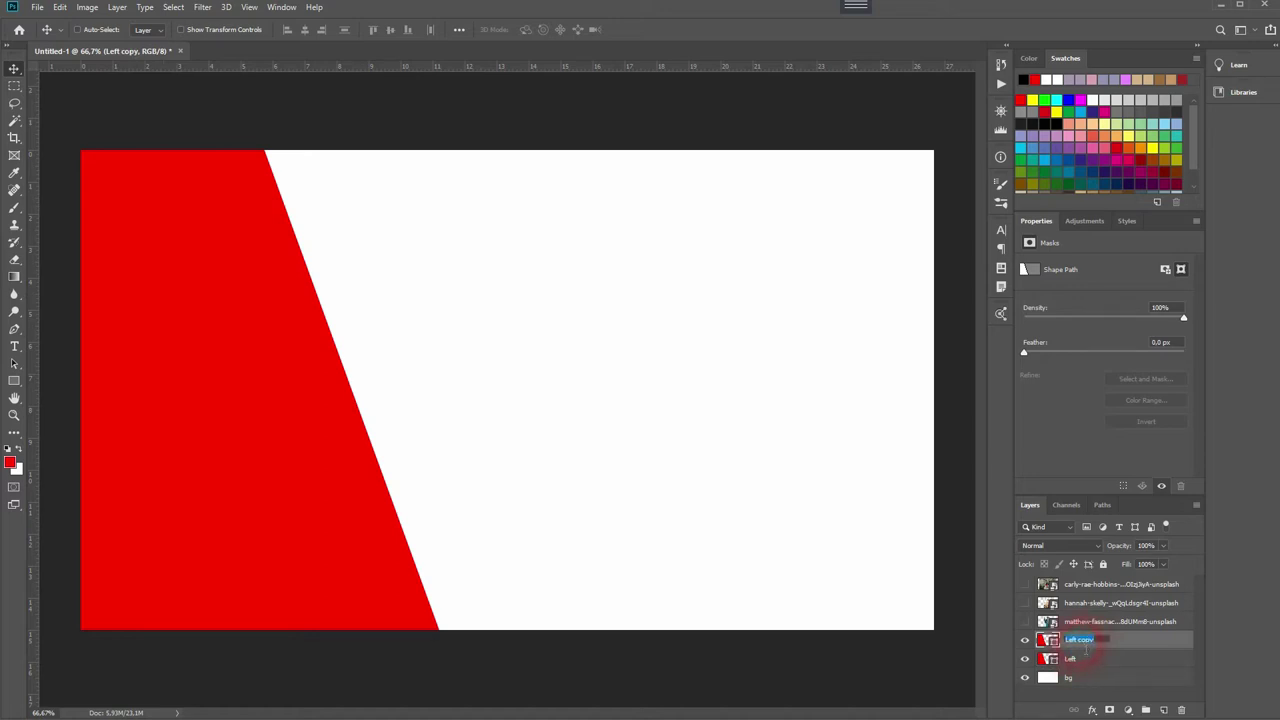
pyautogui.press('Return')
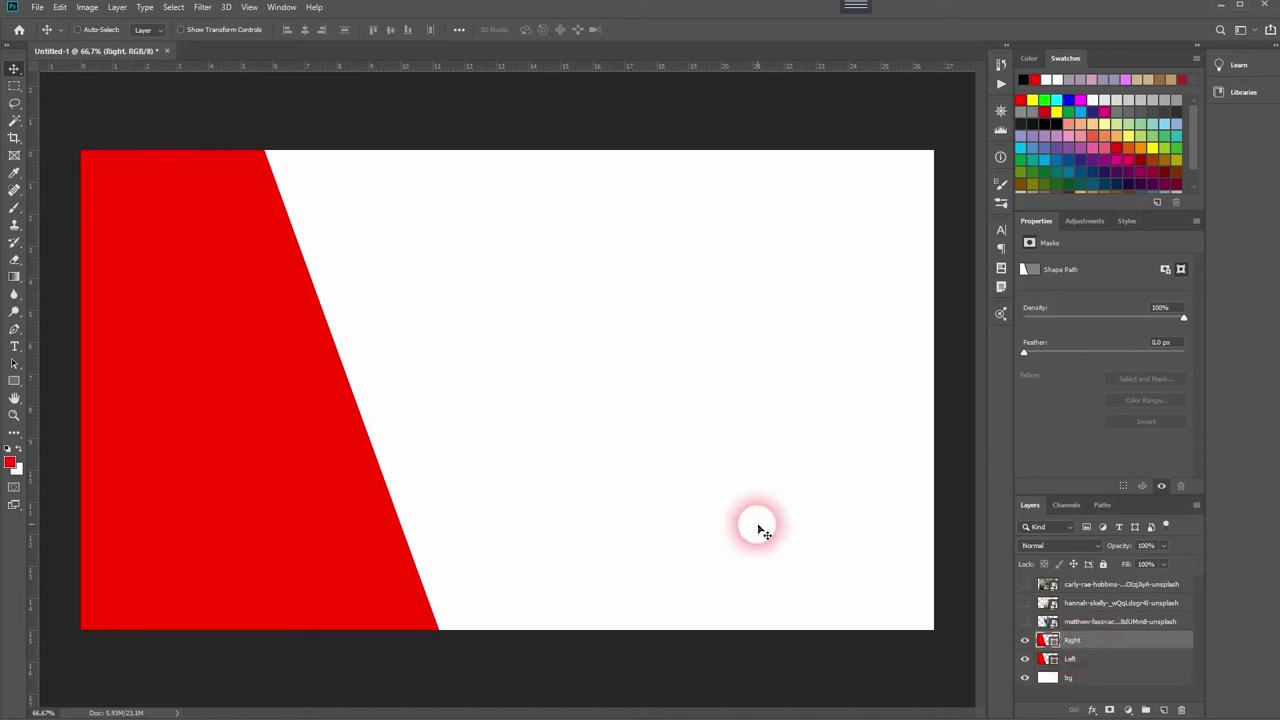
# Move the Right copy to the canvas's right side and flip it horizontally
pyautogui.moveTo(185, 392); pyautogui.dragTo(643, 413)
pyautogui.hotkey('ctrl', 't')
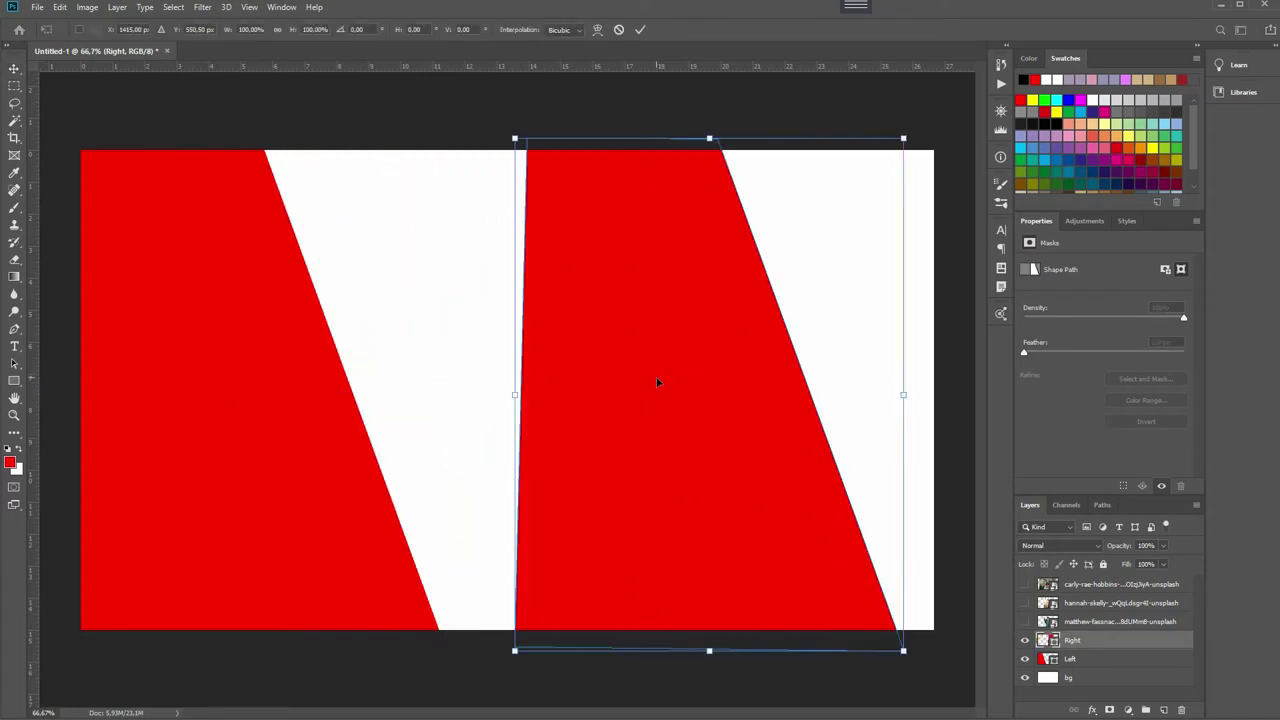
pyautogui.rightClick(657, 380)
pyautogui.click(736, 544)
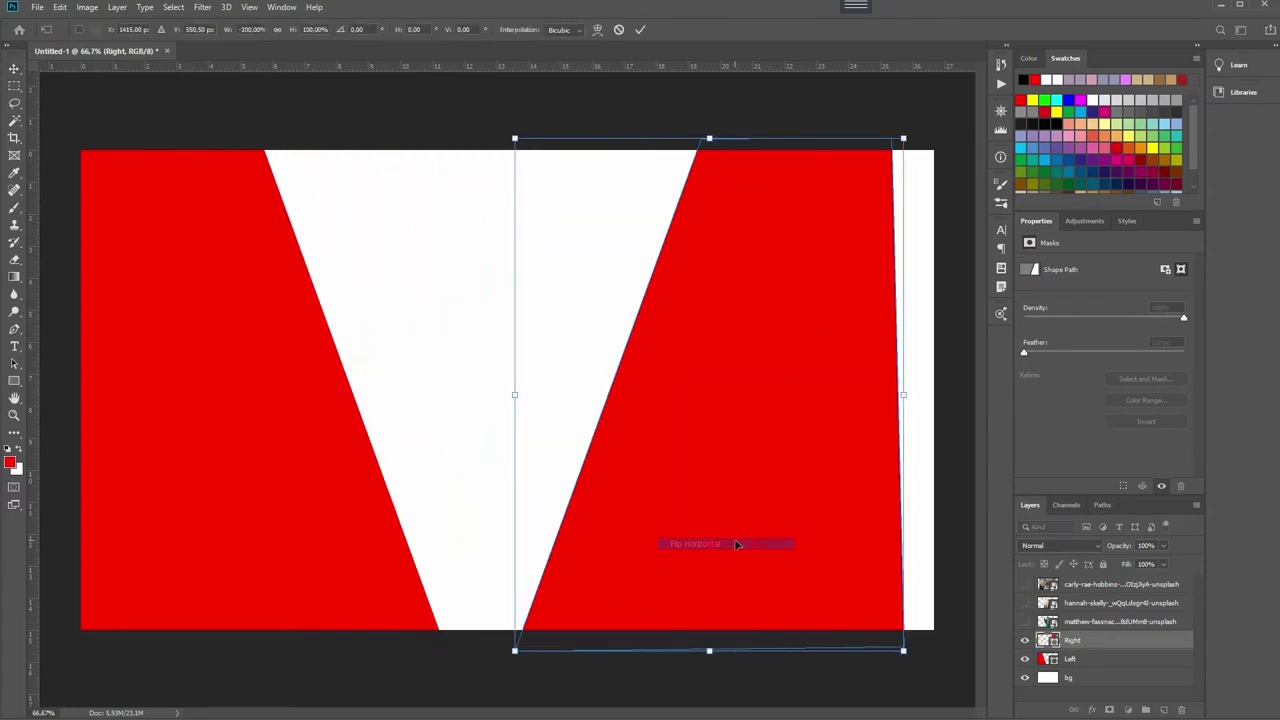
pyautogui.moveTo(770, 462); pyautogui.dragTo(814, 457)
pyautogui.press('Return')
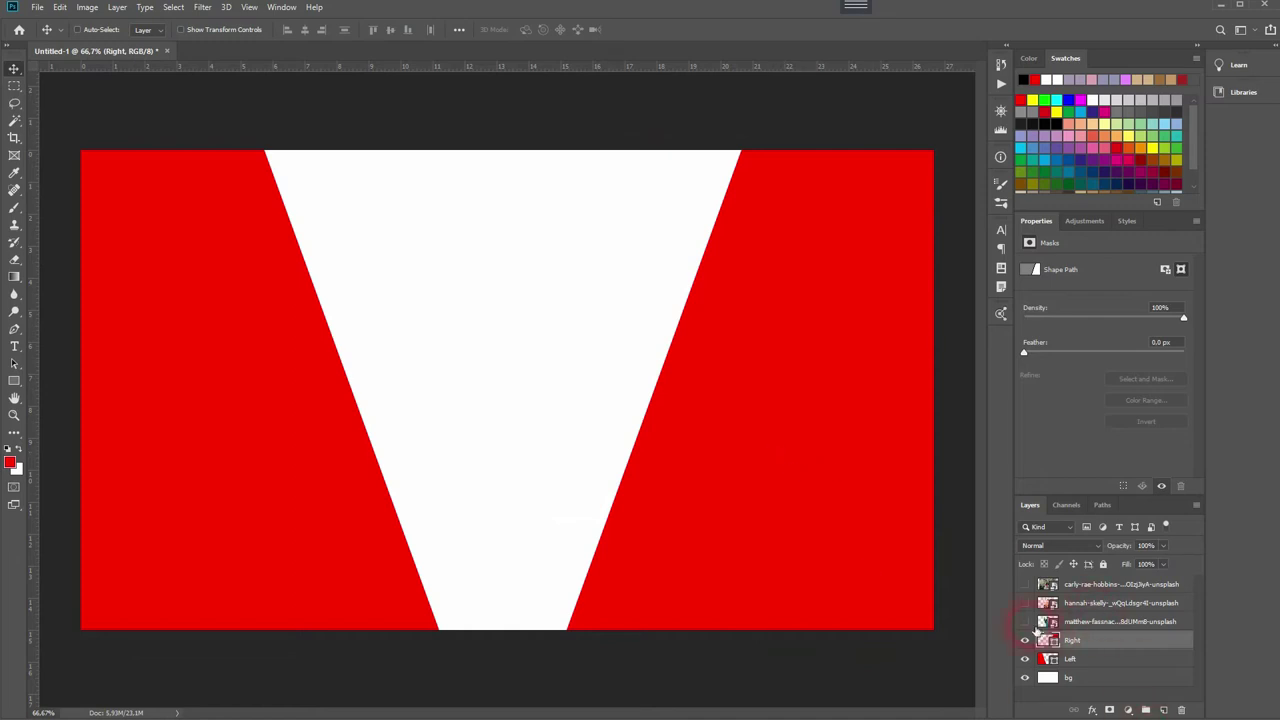
# Show the couple-in-snow photo and clip it into the Right shape
pyautogui.click(1024, 621)
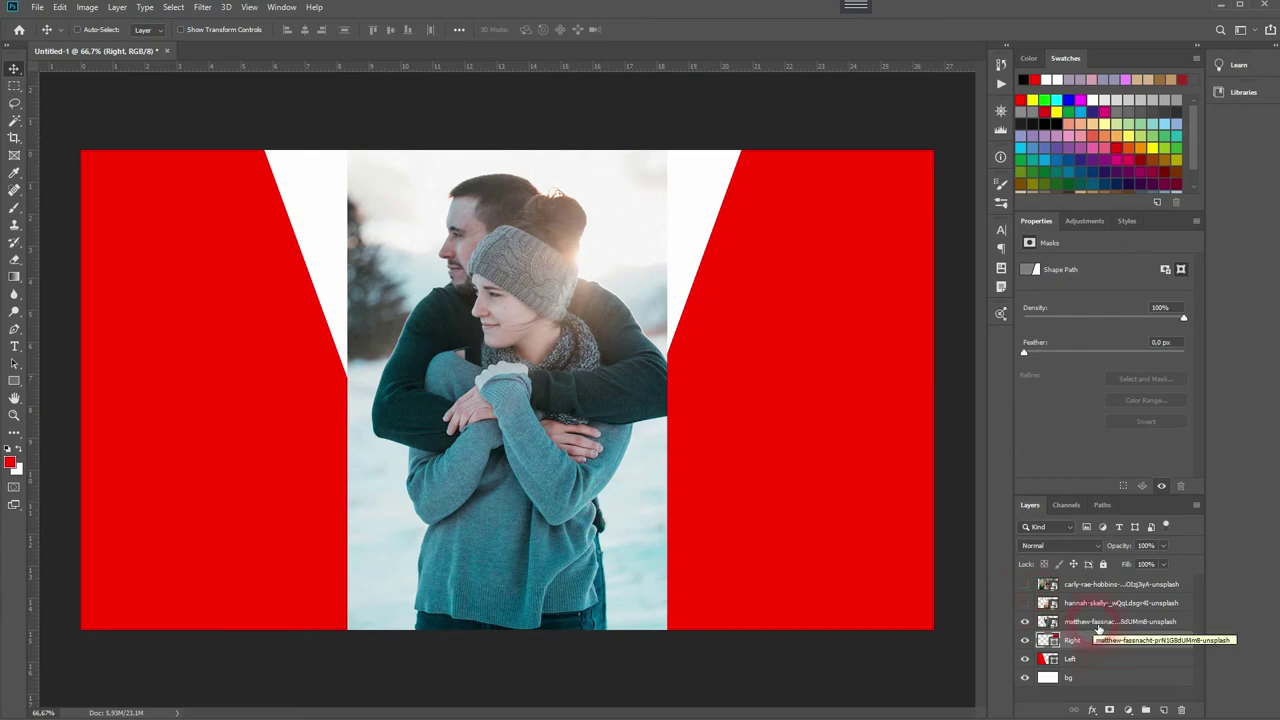
pyautogui.click(1088, 626)
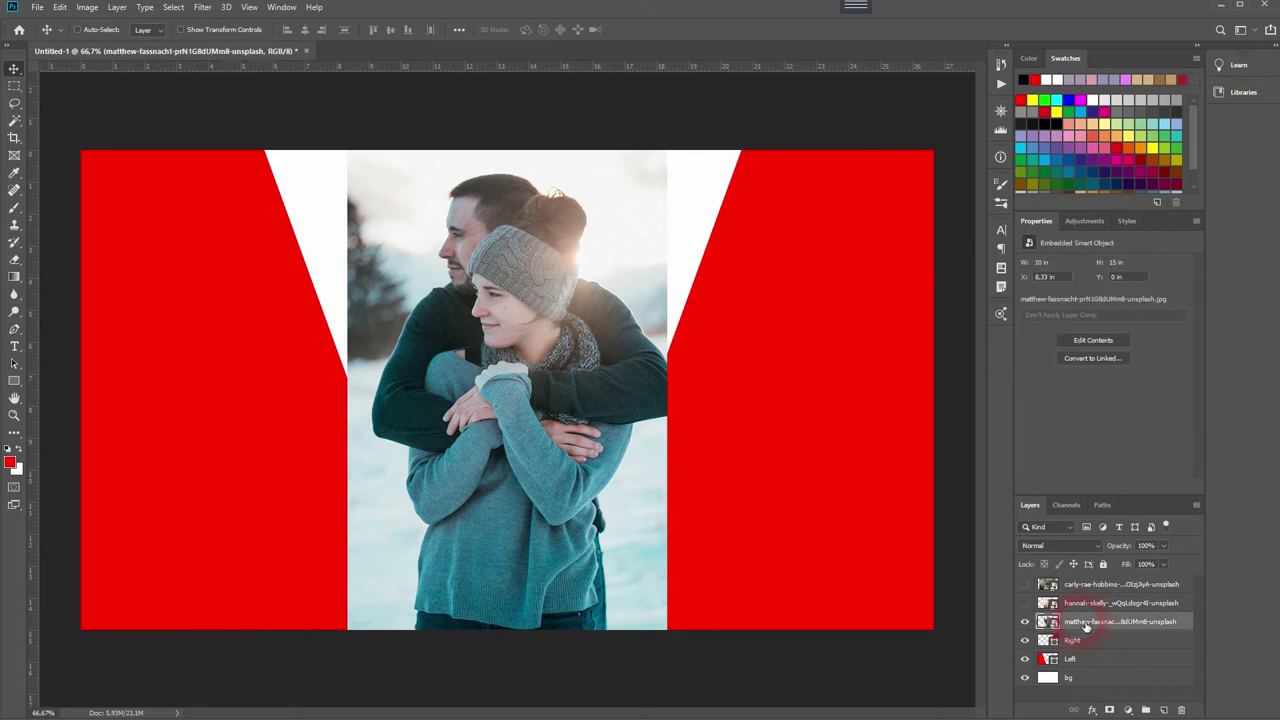
pyautogui.rightClick(1085, 624)
pyautogui.click(1138, 402)
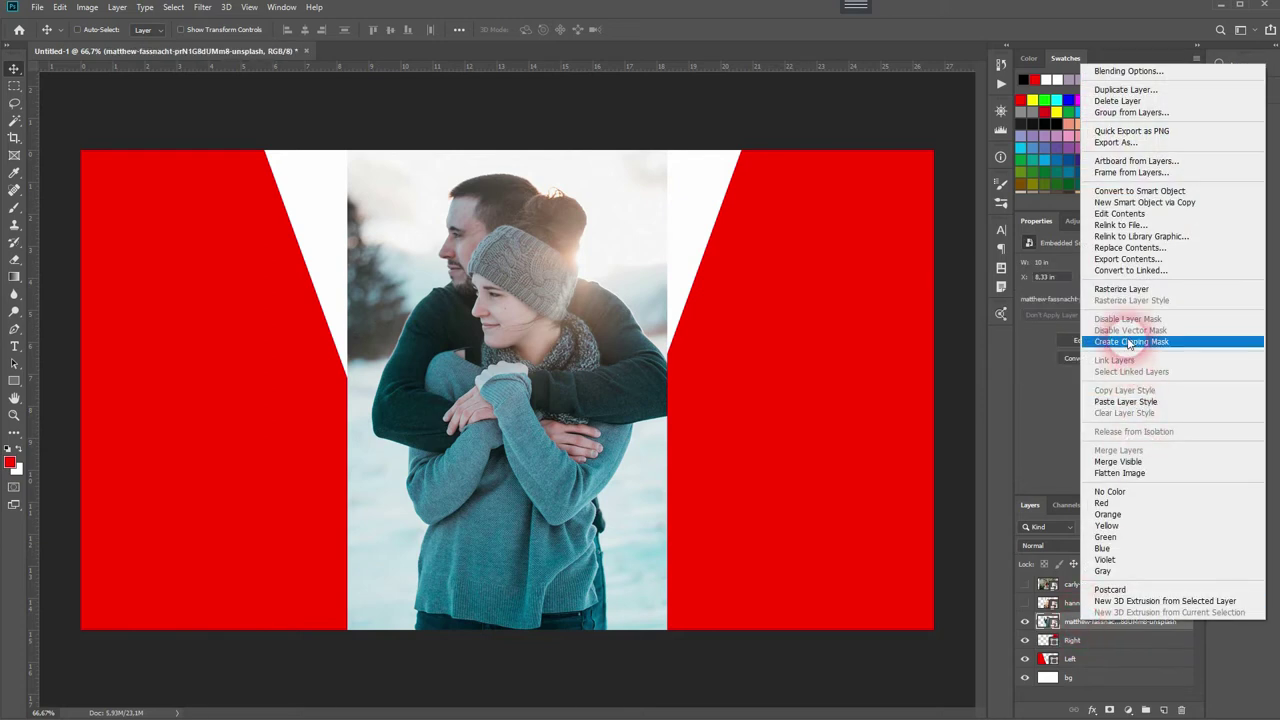
# Move and scale the clipped snow photo so the couple fills the right panel
pyautogui.moveTo(620, 533); pyautogui.dragTo(913, 533)
pyautogui.hotkey('ctrl', 't')
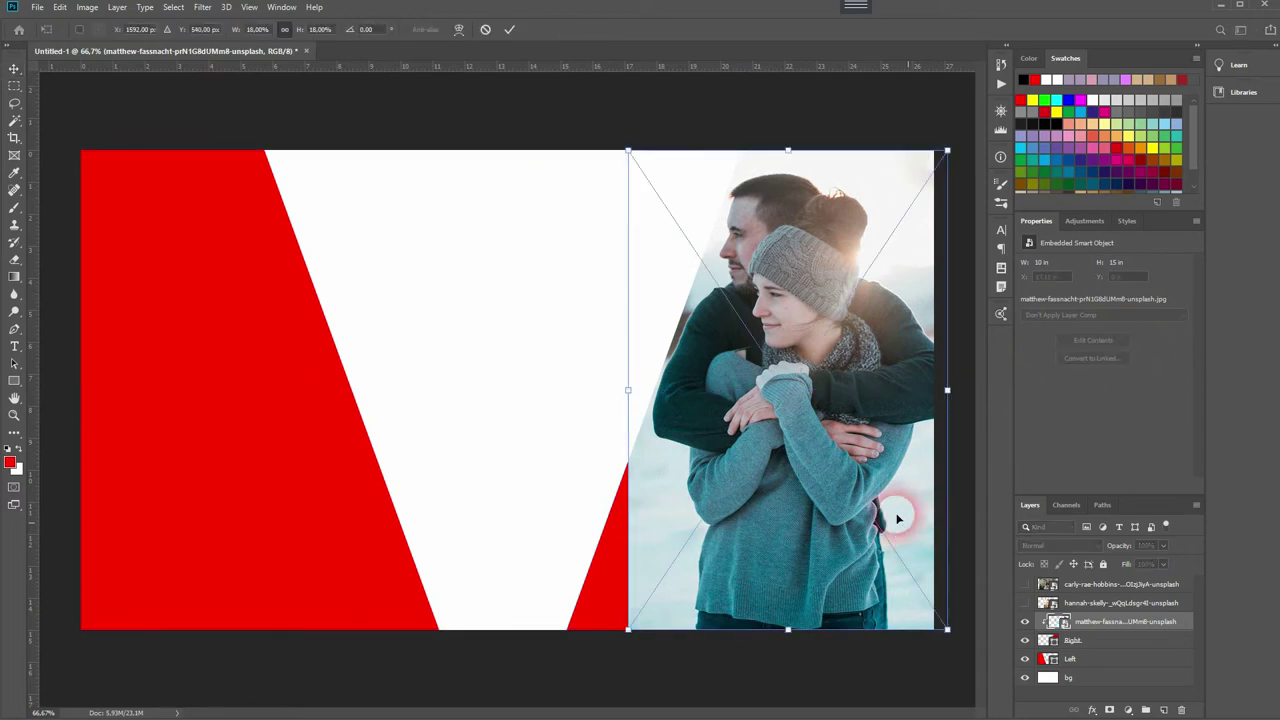
pyautogui.moveTo(631, 392); pyautogui.dragTo(491, 388)
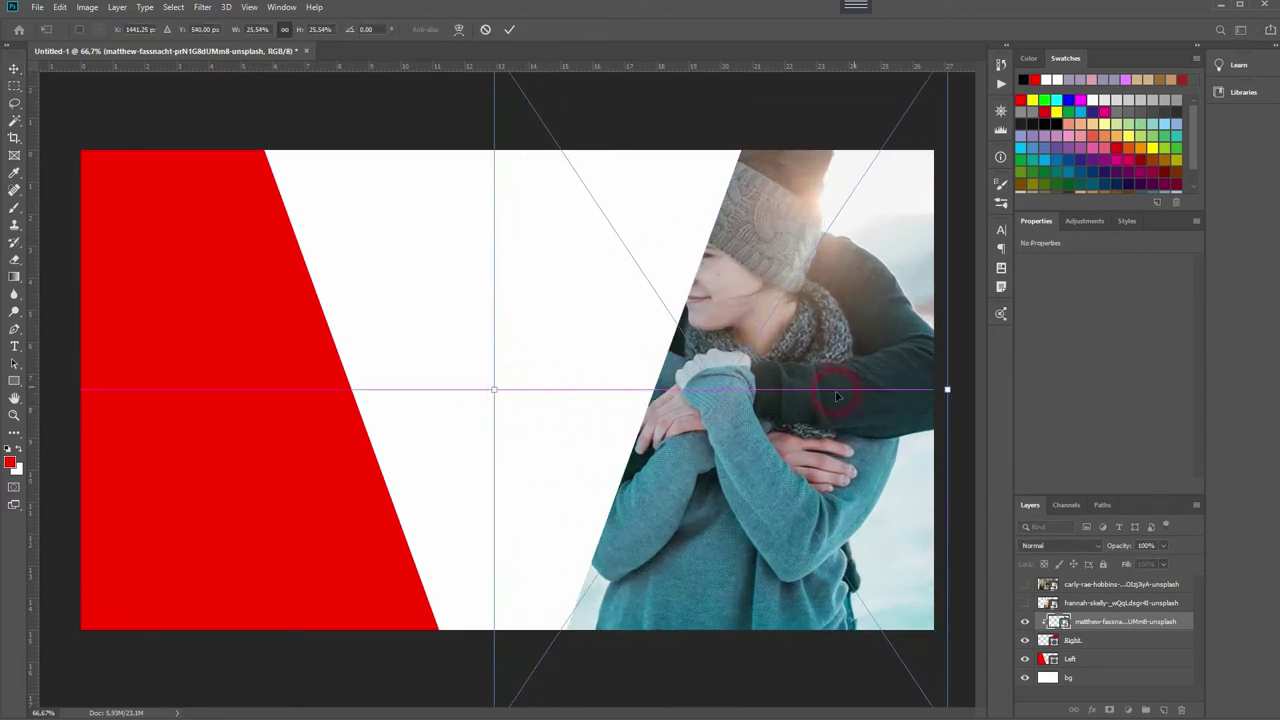
pyautogui.moveTo(825, 375); pyautogui.dragTo(895, 521)
pyautogui.moveTo(785, 183); pyautogui.dragTo(786, 116)
pyautogui.moveTo(763, 364); pyautogui.dragTo(786, 370)
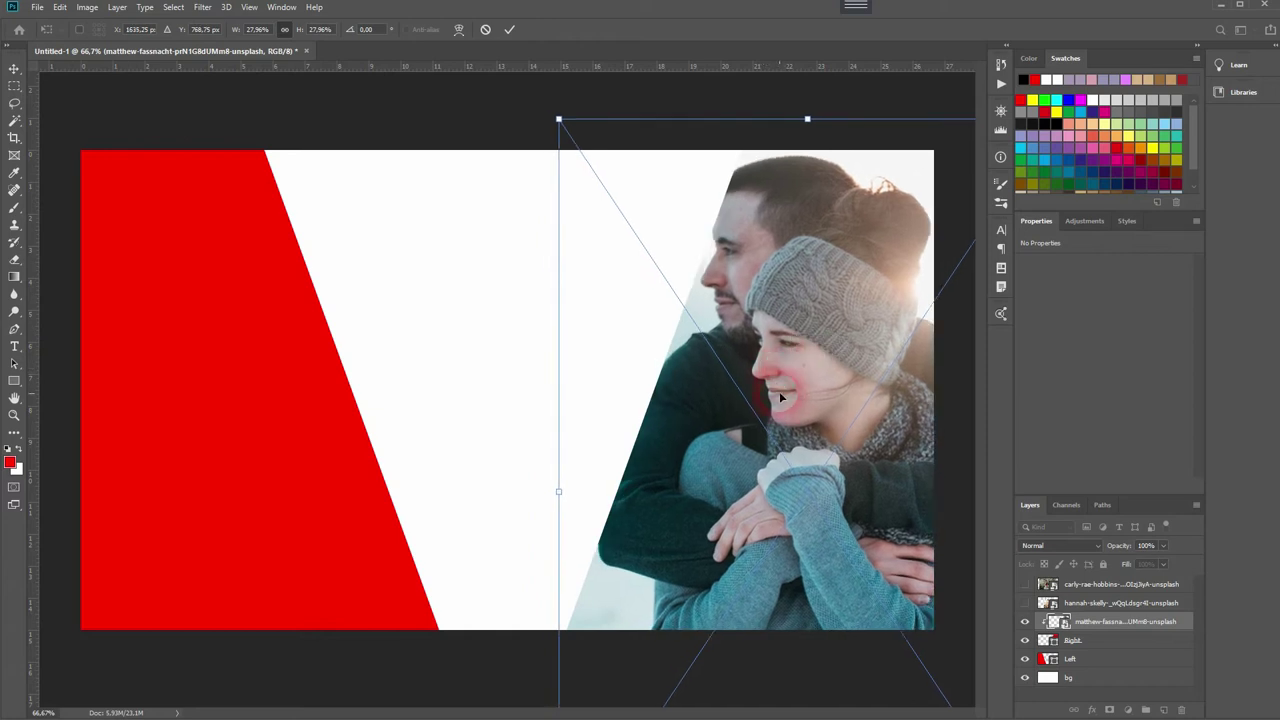
pyautogui.moveTo(790, 416); pyautogui.dragTo(797, 438)
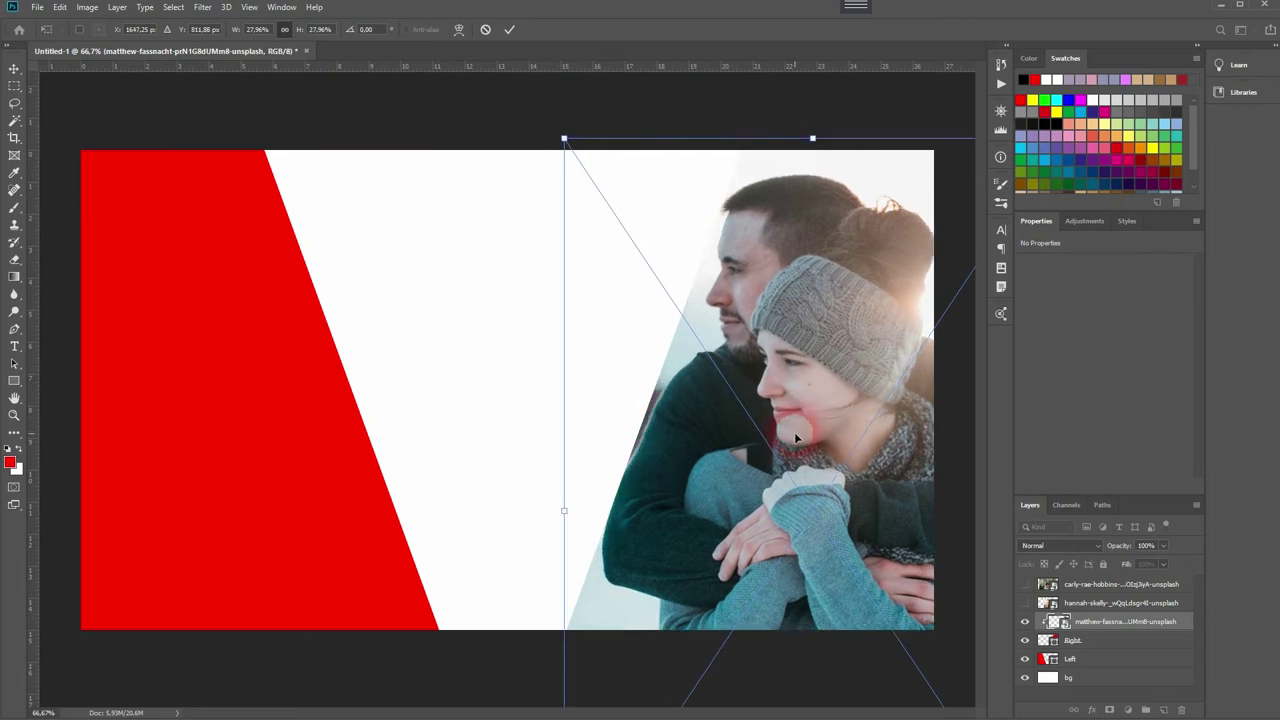
pyautogui.press('Return')
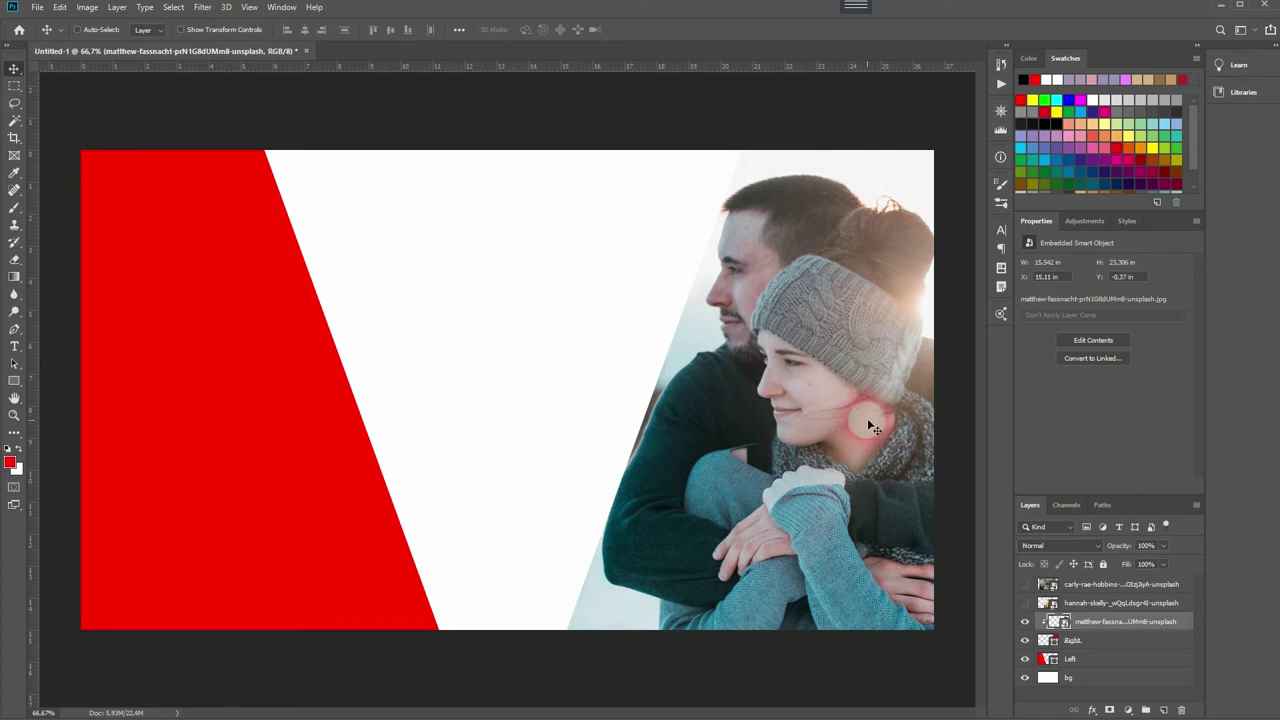
# Show the couple-under-willows photo and place it below the Left layer
pyautogui.click(1024, 603)
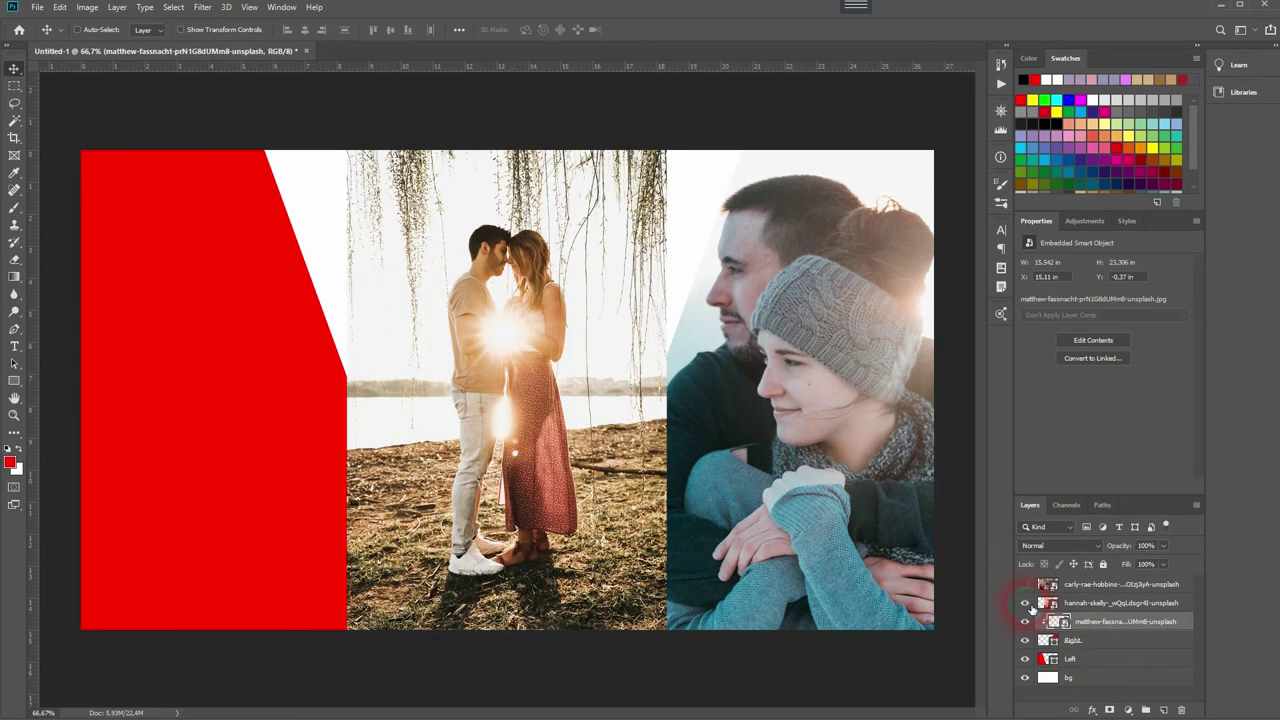
pyautogui.click(1090, 612)
pyautogui.moveTo(1091, 608); pyautogui.dragTo(1090, 667)
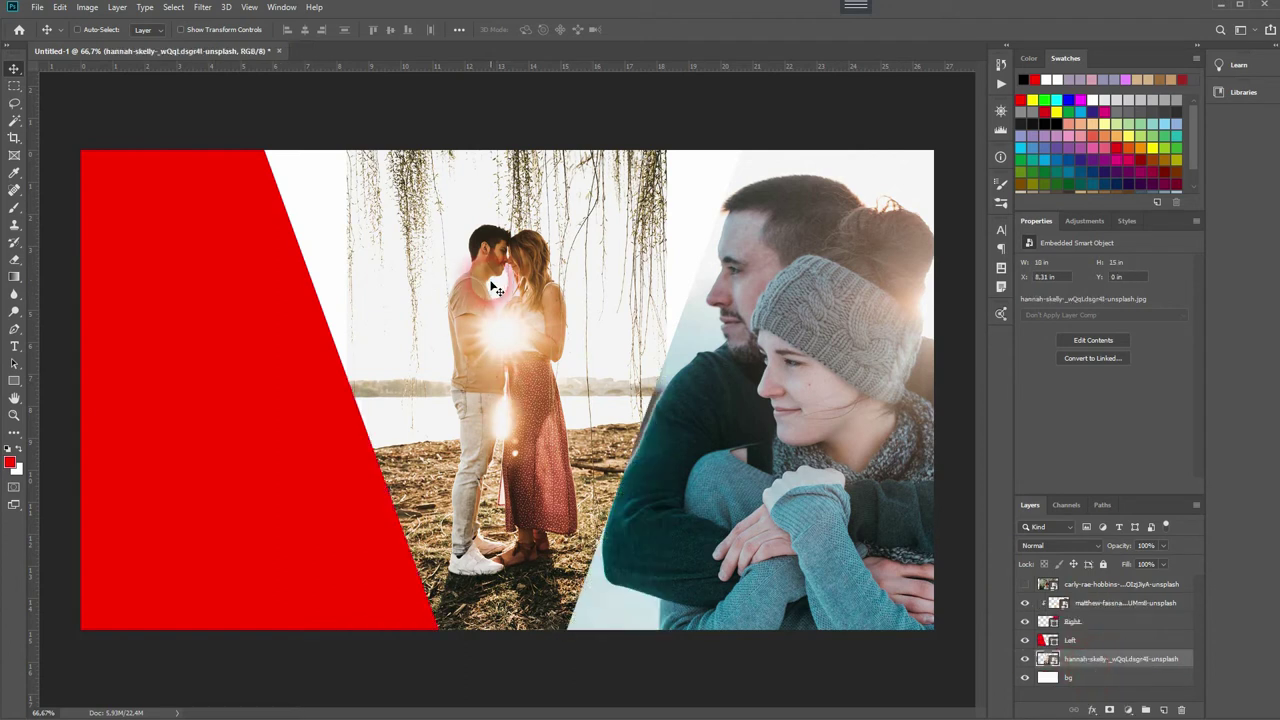
# Widen the willow photo and shift it down to fill the central gap
pyautogui.hotkey('ctrl', 't')
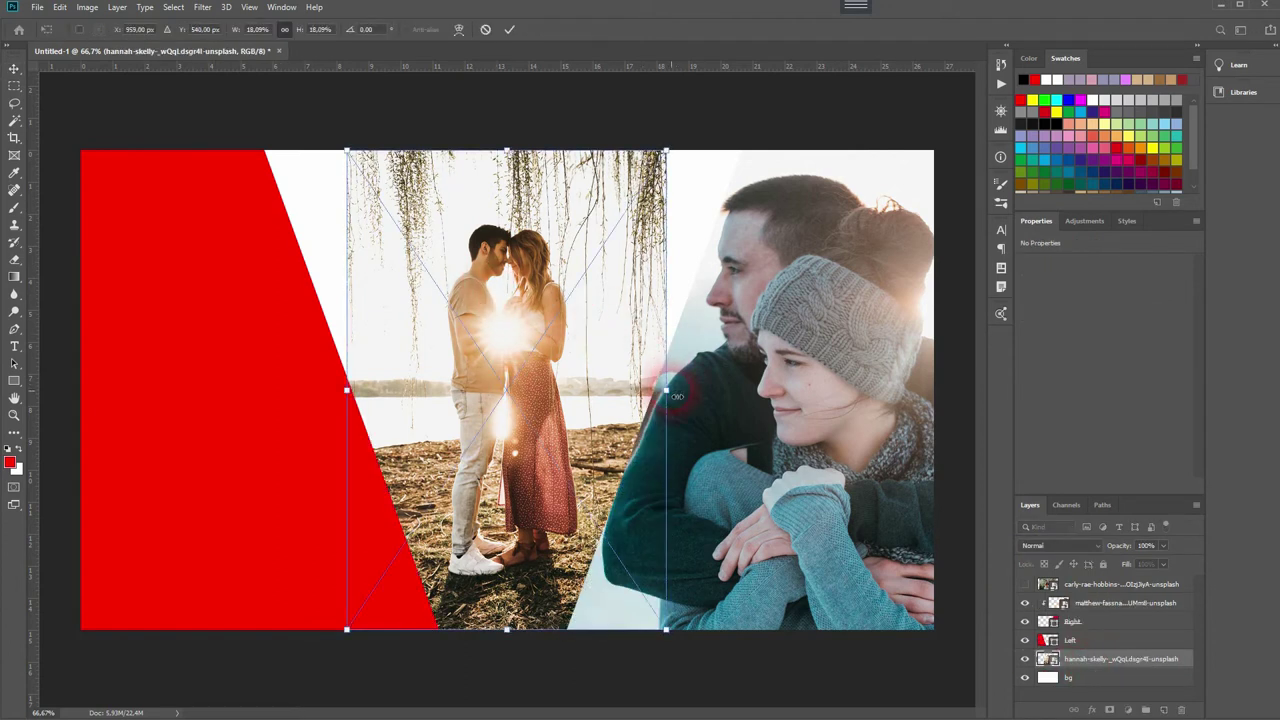
pyautogui.moveTo(665, 390); pyautogui.dragTo(766, 396)
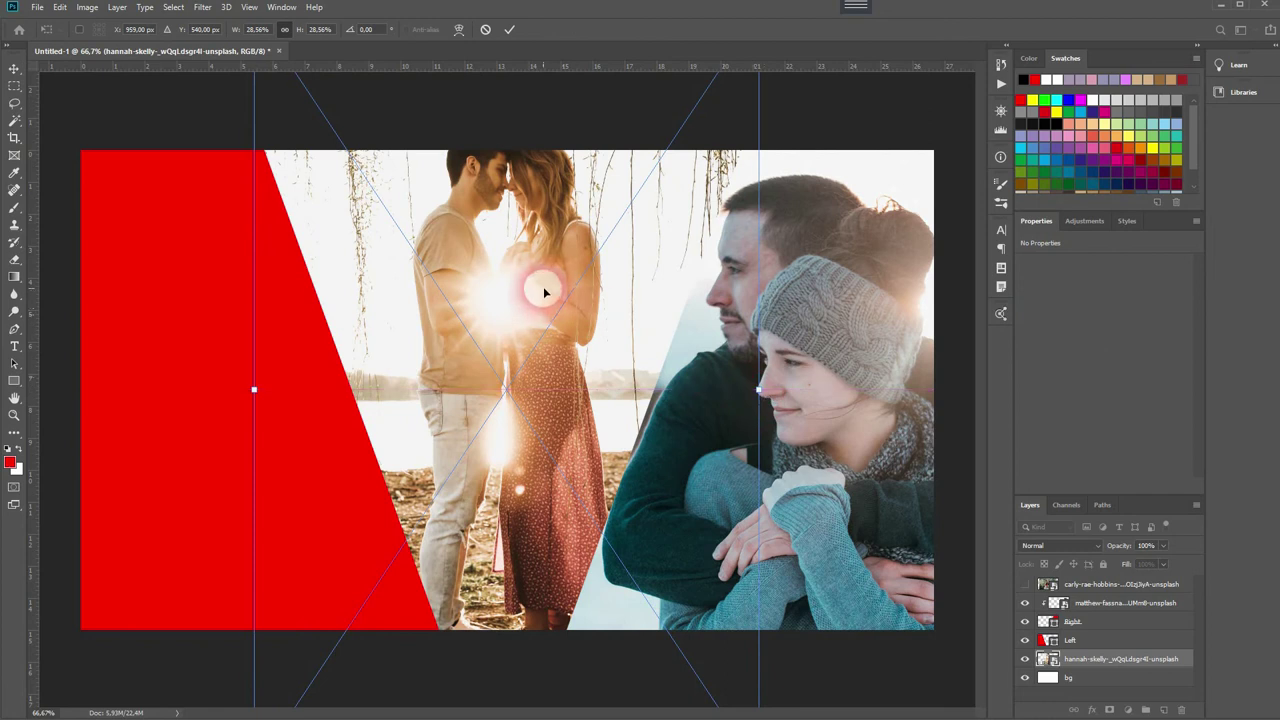
pyautogui.moveTo(543, 286); pyautogui.dragTo(548, 373)
pyautogui.press('Return')
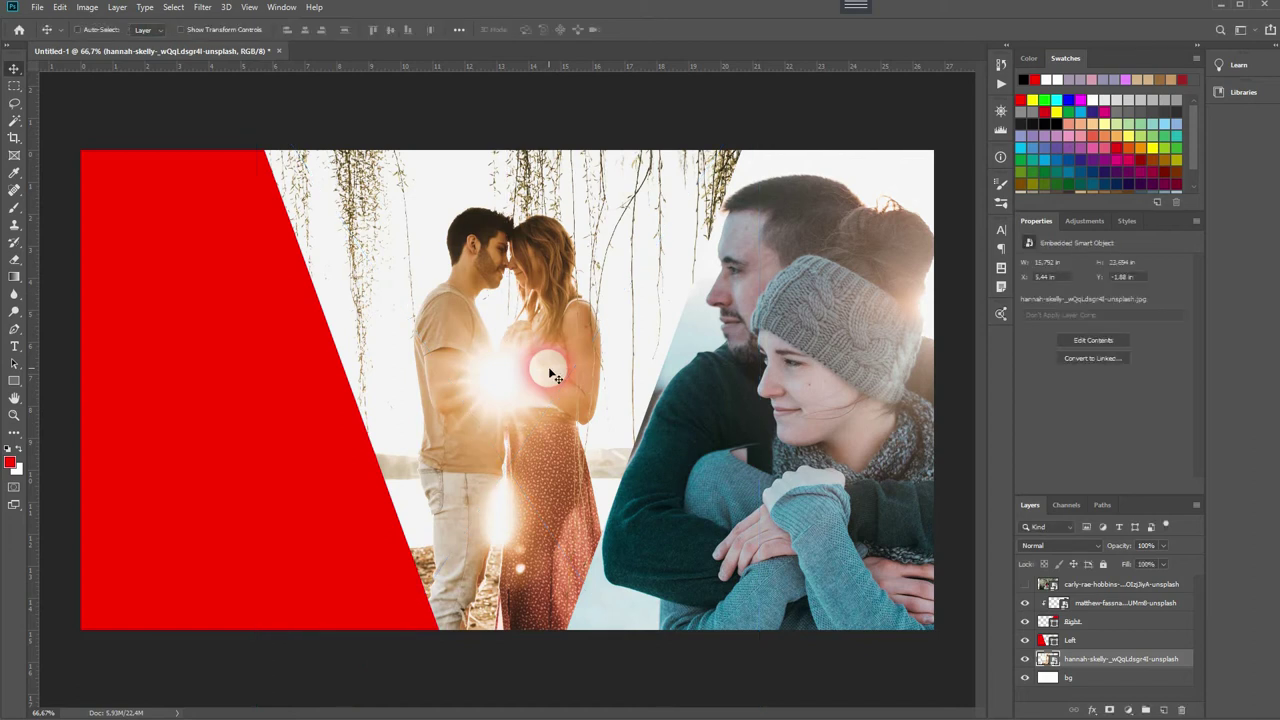
# Show the laughing couple photo, move it above Left, and clip it to that shape
pyautogui.click(1025, 586)
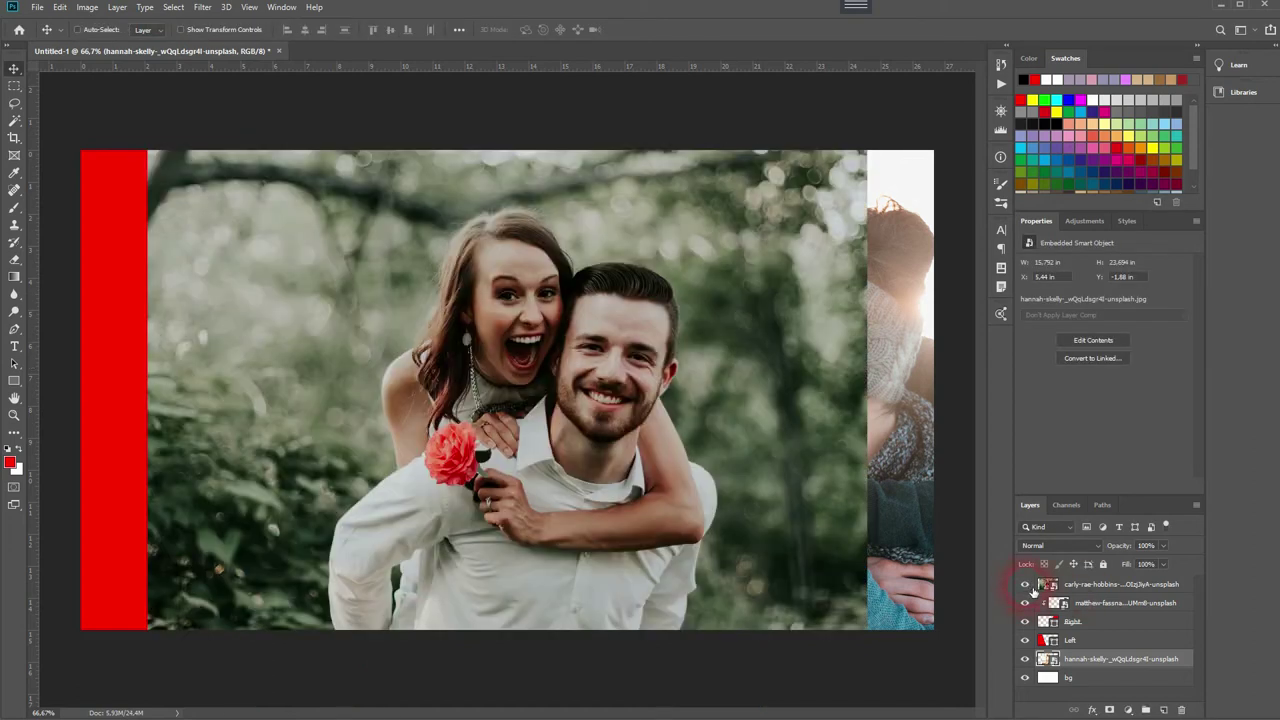
pyautogui.moveTo(1103, 590); pyautogui.dragTo(1106, 637)
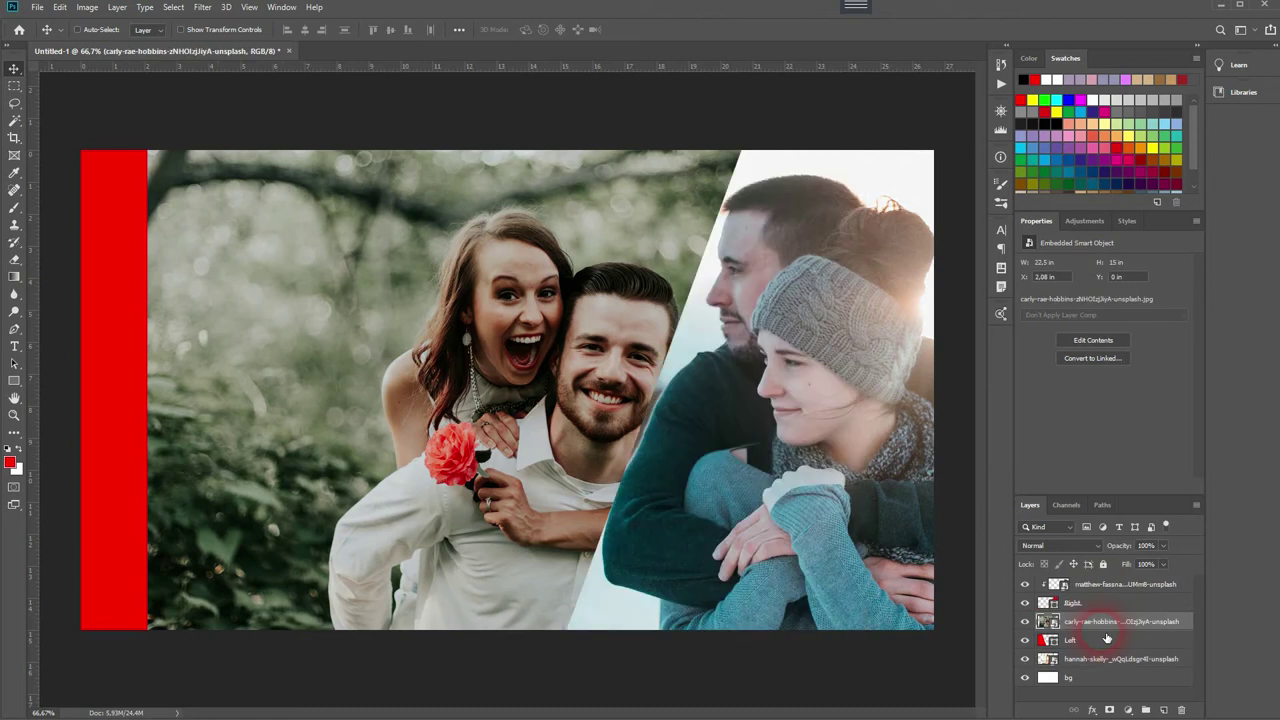
pyautogui.rightClick(1097, 626)
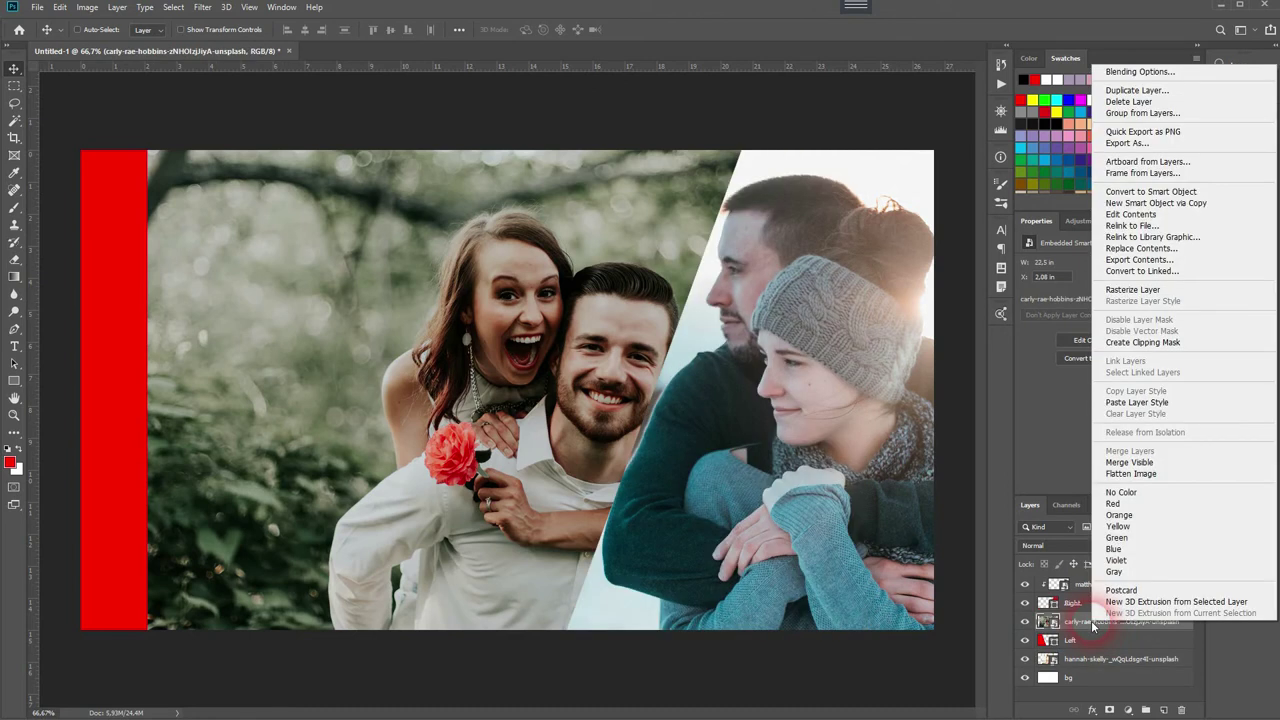
pyautogui.click(1143, 342)
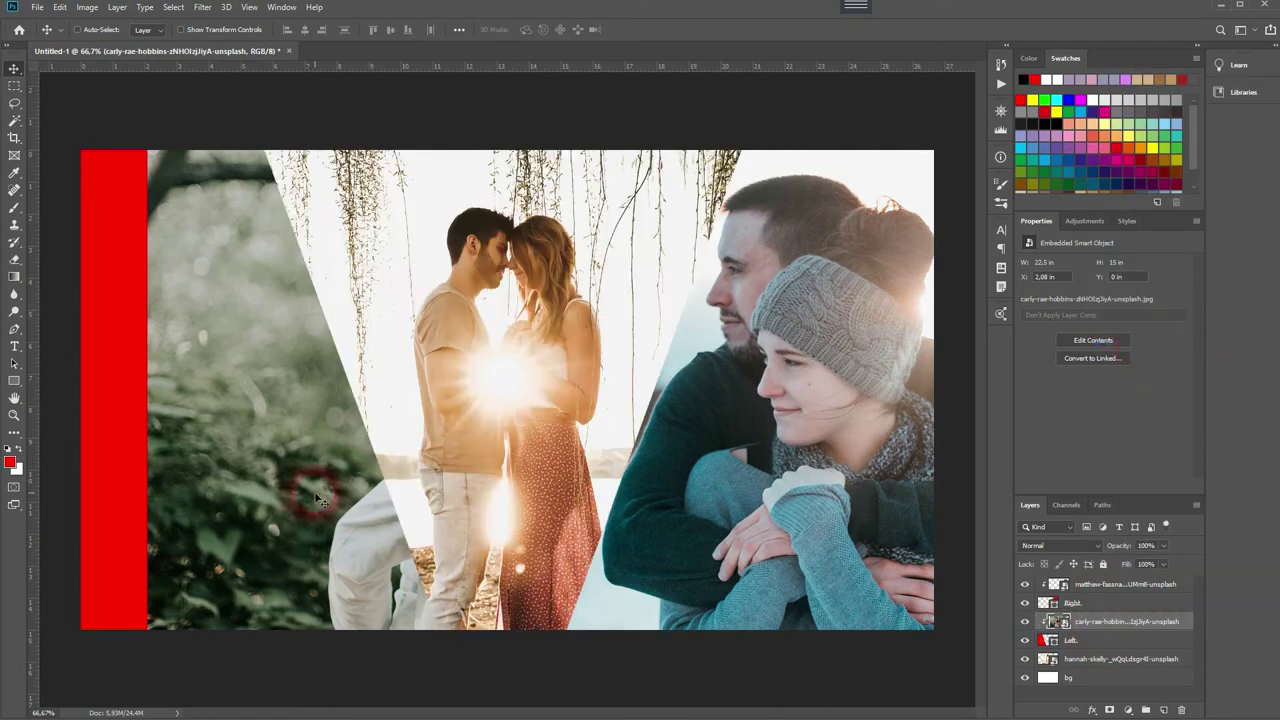
# Move the clipped photo left and enlarge it so both faces fill the Left panel
pyautogui.moveTo(325, 500); pyautogui.dragTo(207, 545)
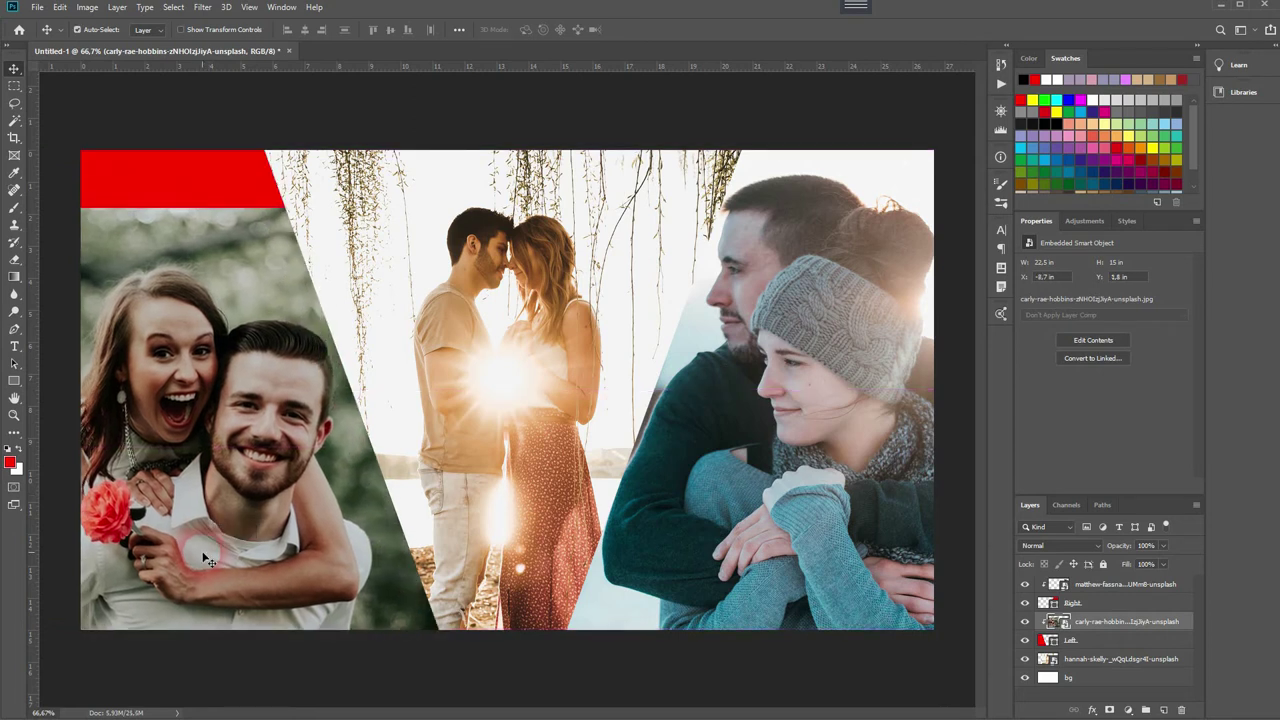
pyautogui.hotkey('ctrl', 't')
pyautogui.moveTo(162, 208); pyautogui.dragTo(166, 150)
pyautogui.moveTo(224, 338); pyautogui.dragTo(199, 341)
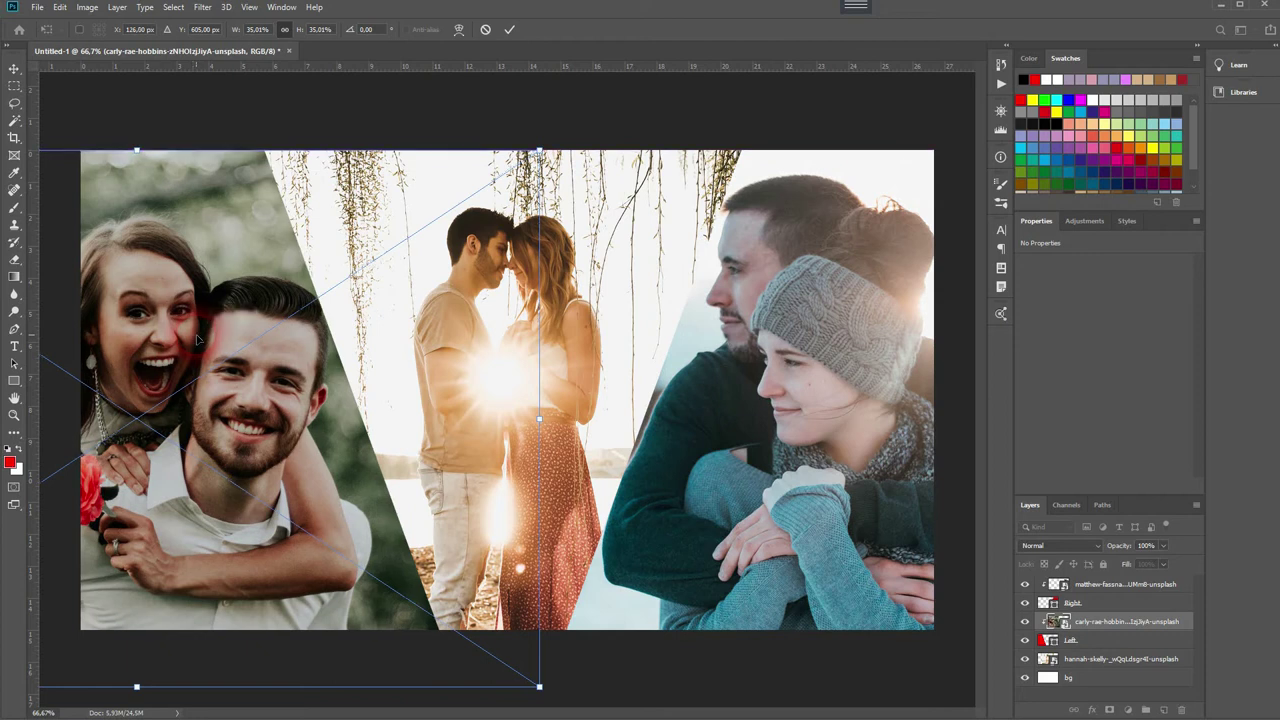
pyautogui.press('Return')
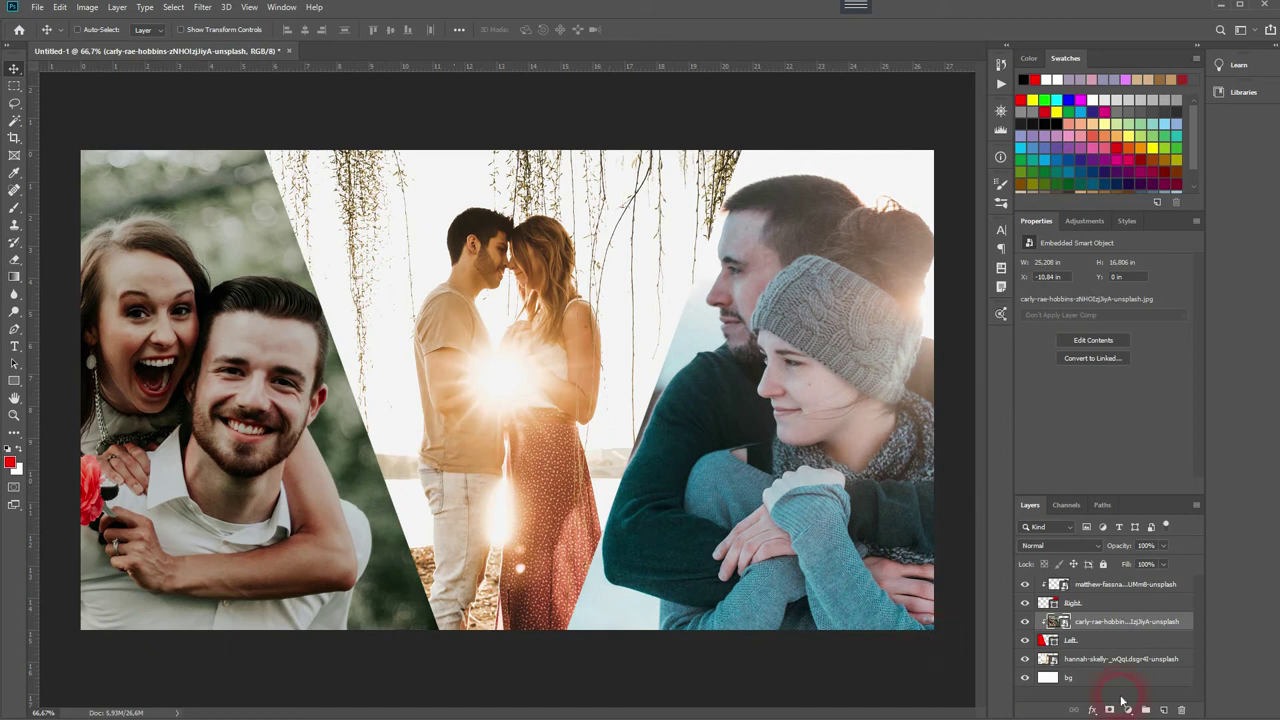
# Select the Left shape layer and open its Blending Options in Layer Style
pyautogui.click(1088, 643)
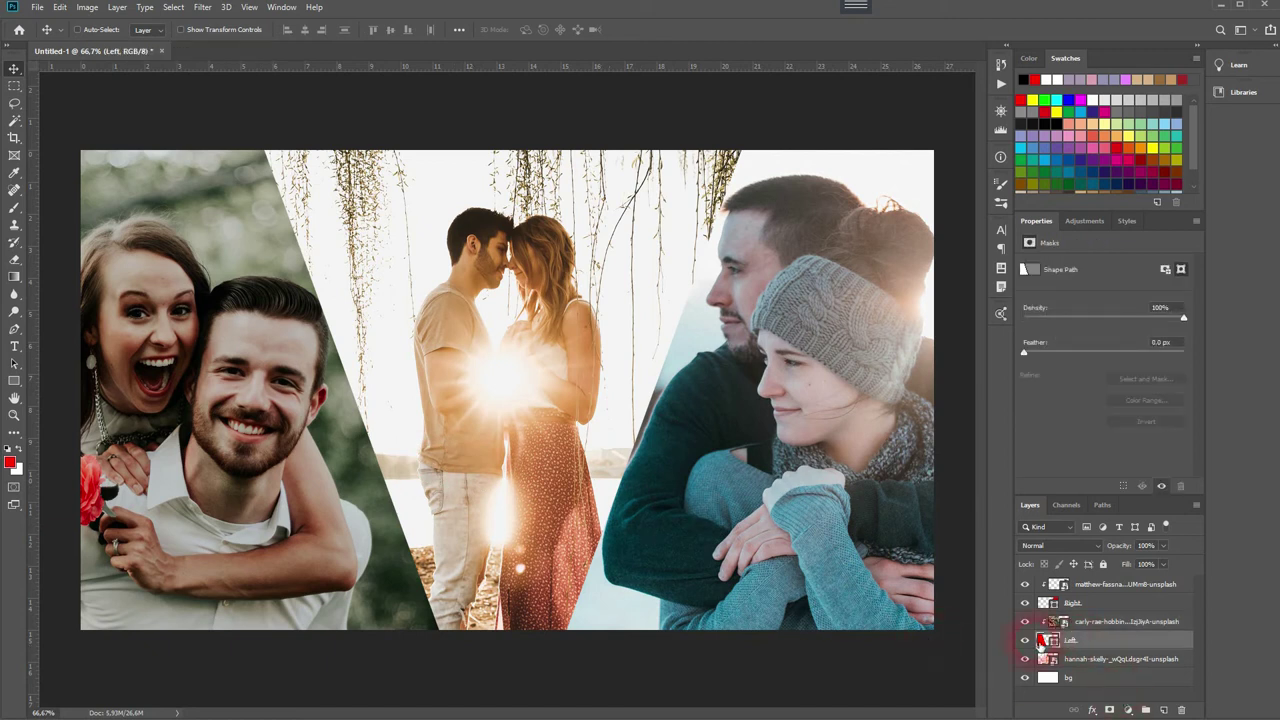
pyautogui.click(1025, 641)
pyautogui.click(1025, 641)
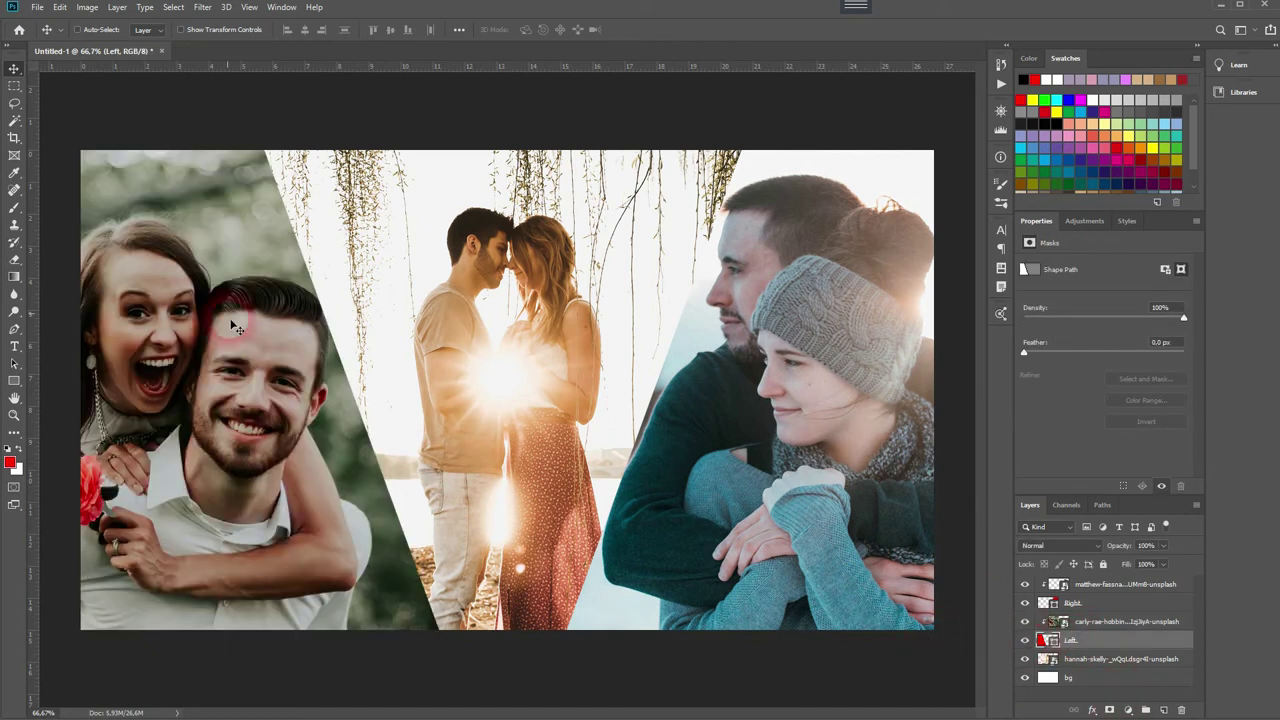
pyautogui.rightClick(1122, 642)
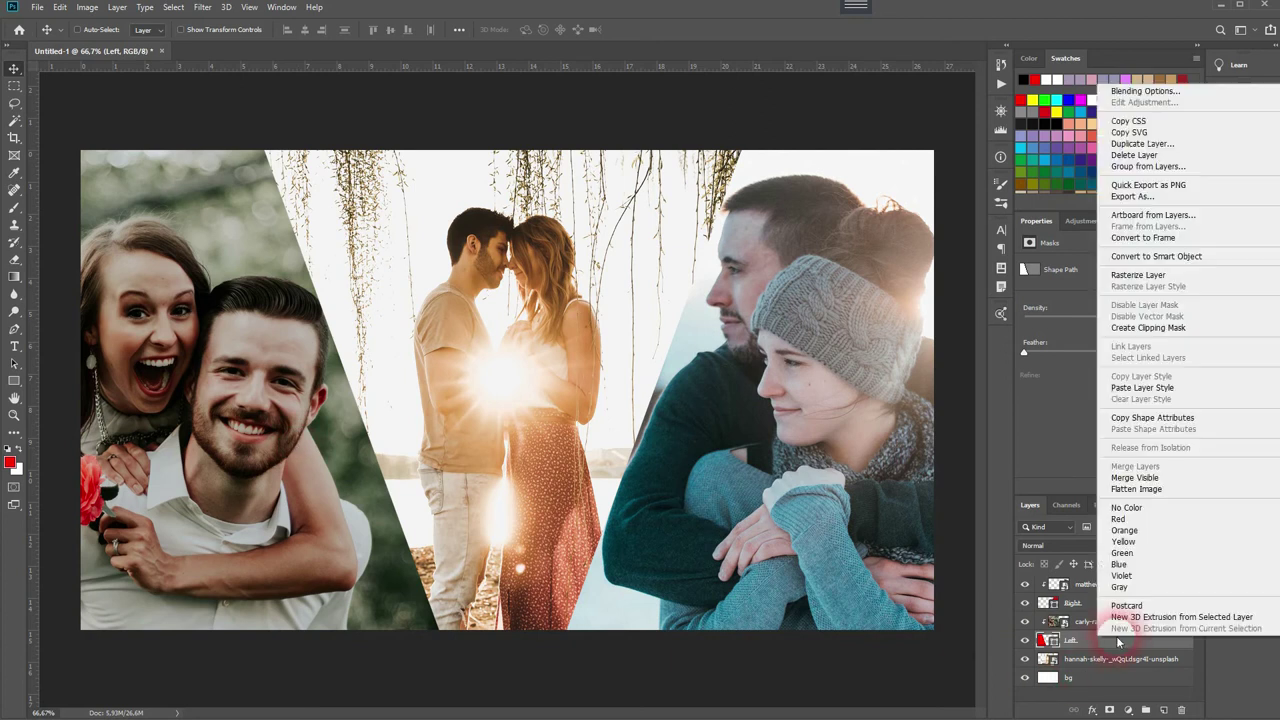
pyautogui.click(1113, 92)
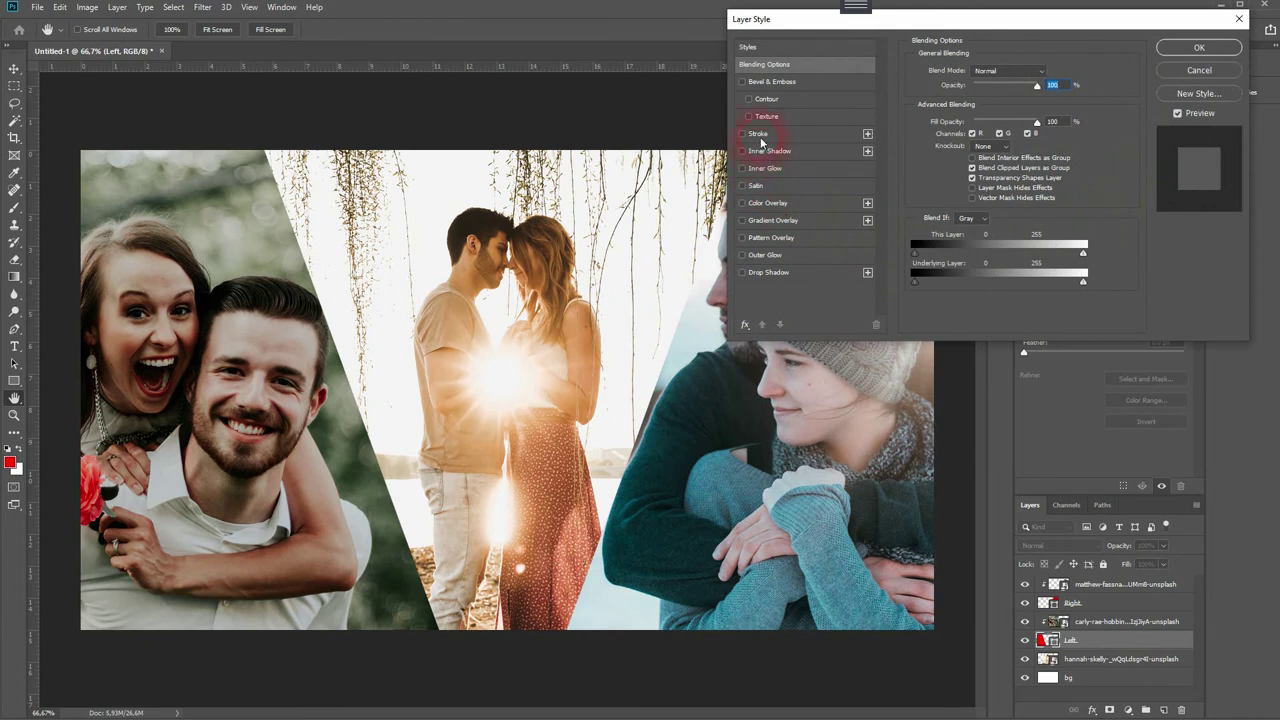
# Enable a Stroke on the Left shape and set its size to 10 px
pyautogui.click(759, 134)
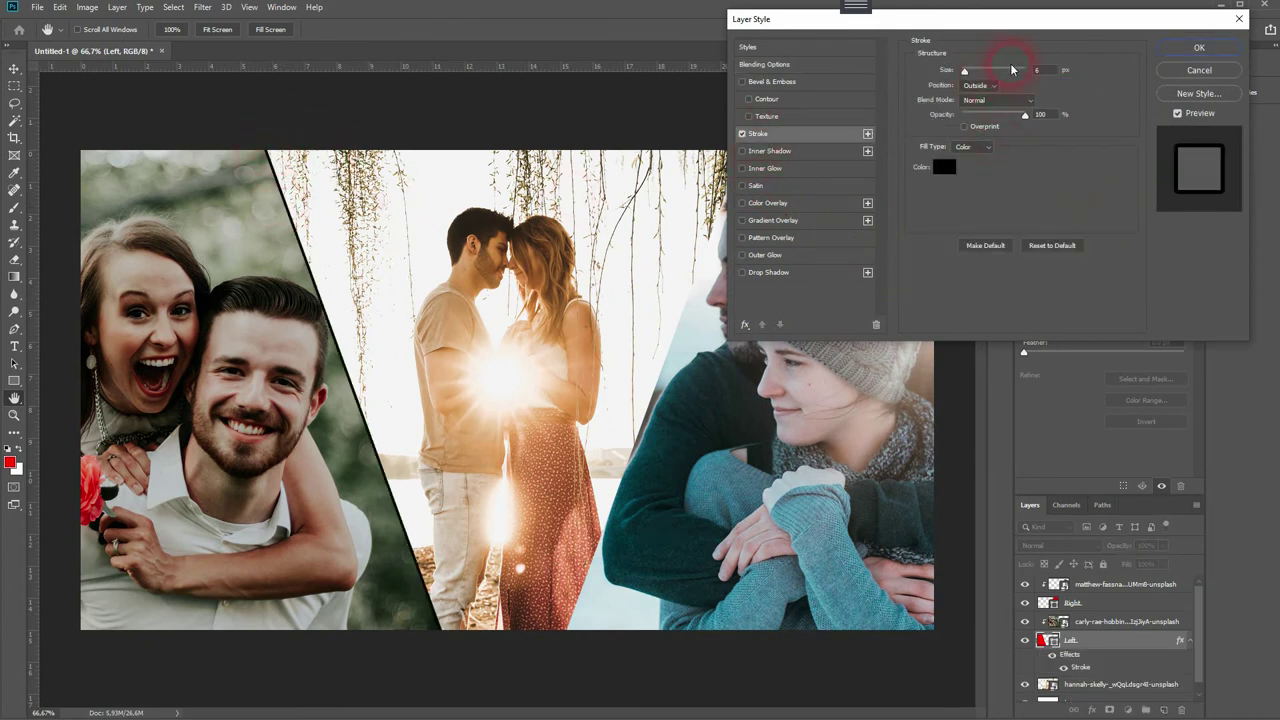
pyautogui.click(1047, 72)
pyautogui.write('25')
pyautogui.click(428, 290)
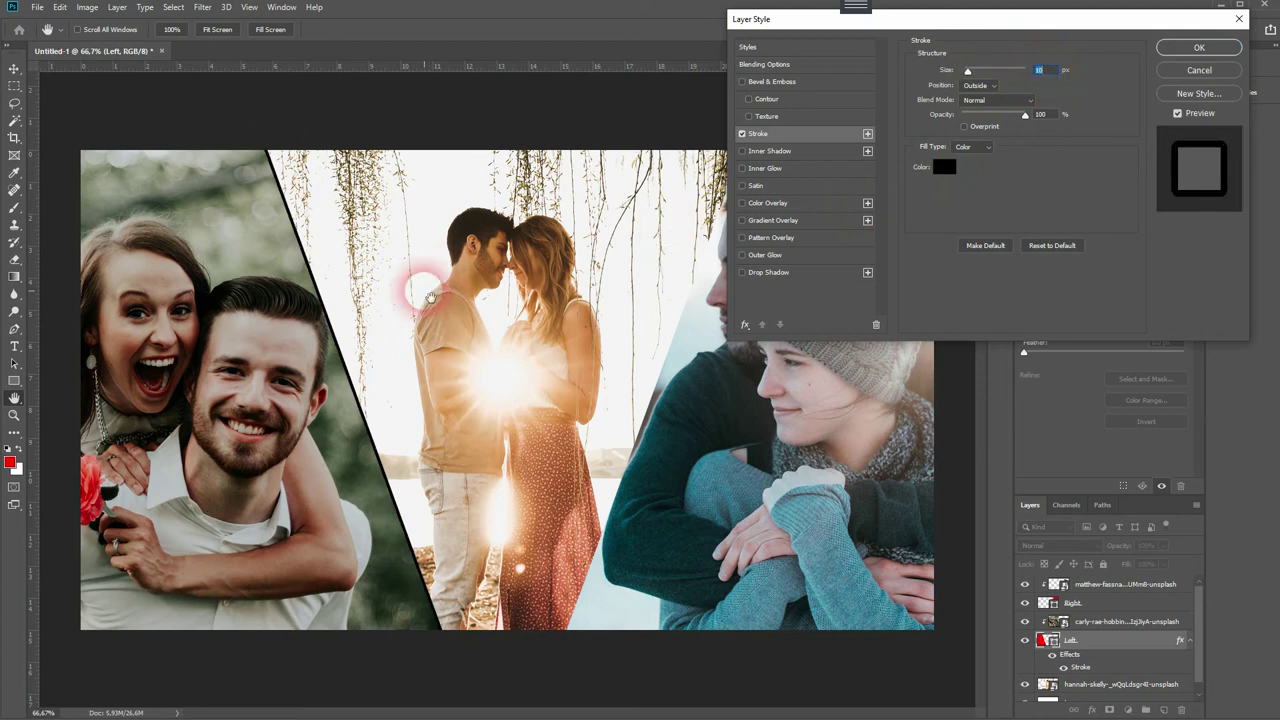
pyautogui.press('Down')
pyautogui.press('Down')
pyautogui.press('Down')
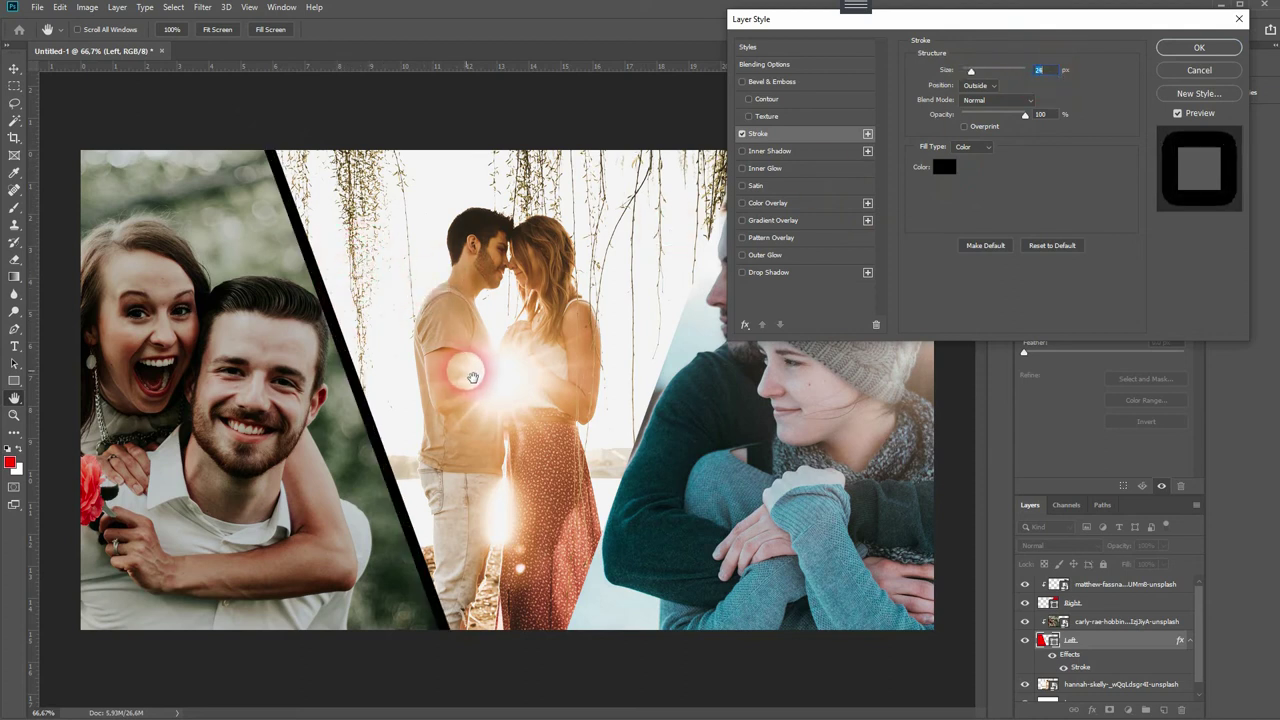
pyautogui.press('Down')
pyautogui.press('Down')
pyautogui.press('Down')
pyautogui.press('Down')
pyautogui.press('Down')
pyautogui.press('Down')
pyautogui.press('Down')
pyautogui.press('Down')
pyautogui.press('Down')
pyautogui.press('Down')
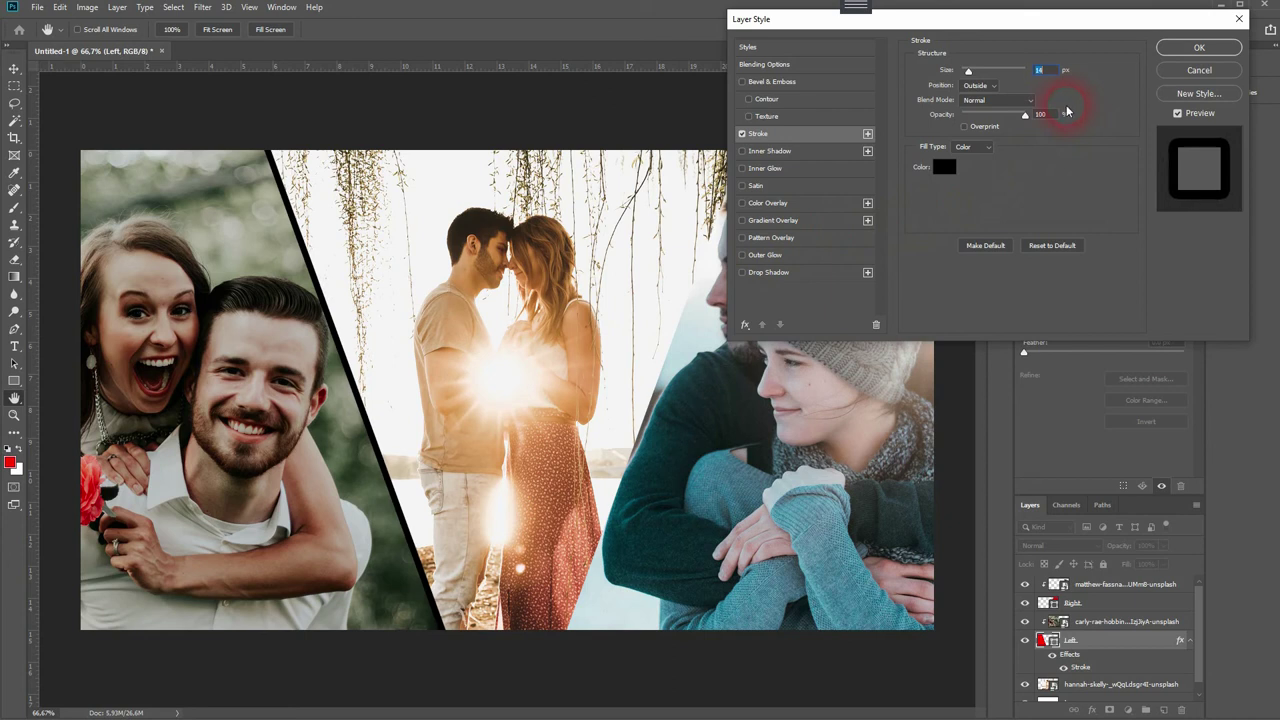
pyautogui.press('Down')
pyautogui.press('Down')
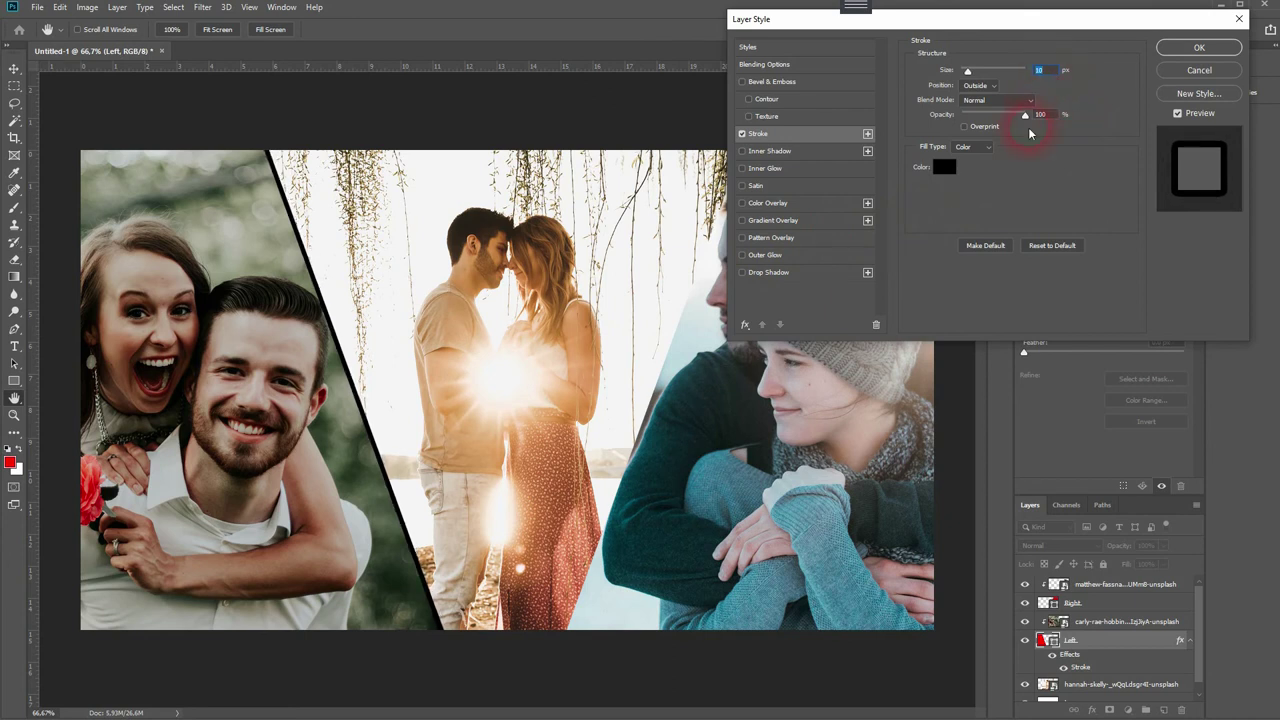
# Make the stroke colour black and apply the layer style
pyautogui.click(943, 166)
pyautogui.moveTo(838, 405)
pyautogui.mouseDown()
pyautogui.moveTo(790, 372)
pyautogui.moveTo(423, 544)
pyautogui.moveTo(391, 396)
pyautogui.moveTo(496, 237)
pyautogui.mouseUp()
pyautogui.moveTo(937, 509); pyautogui.dragTo(813, 568)
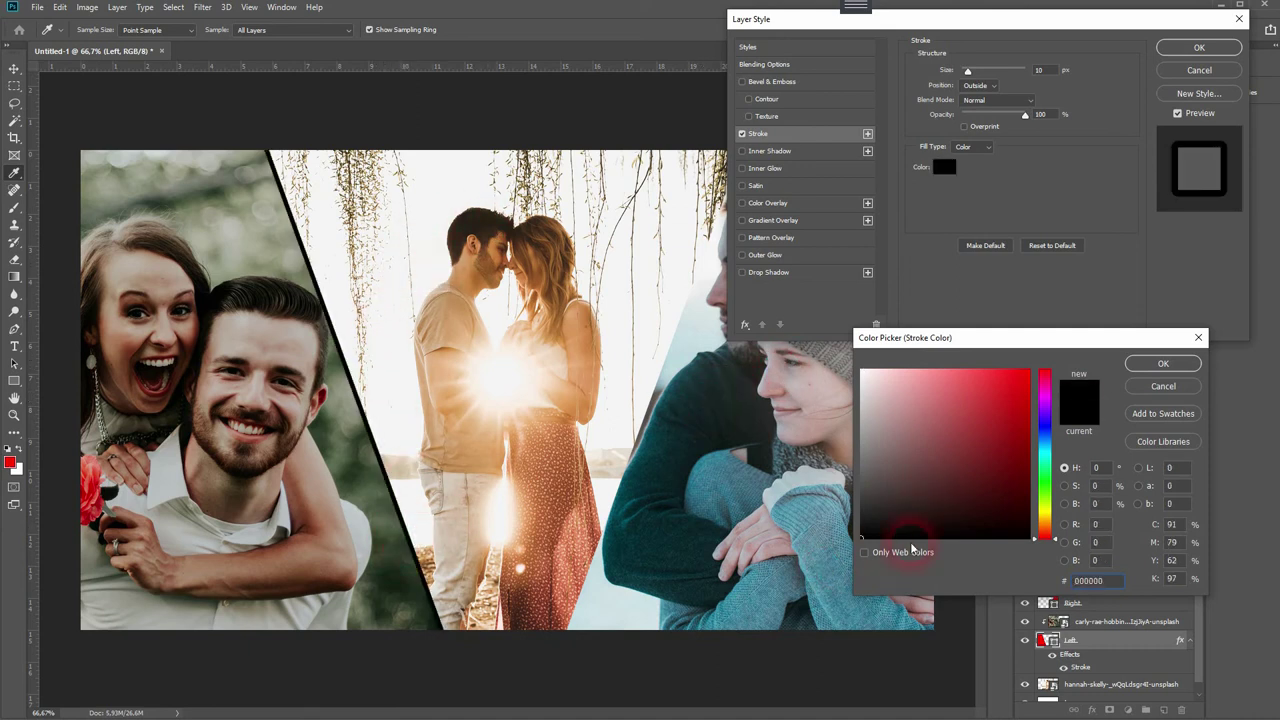
pyautogui.click(1163, 366)
pyautogui.click(1232, 54)
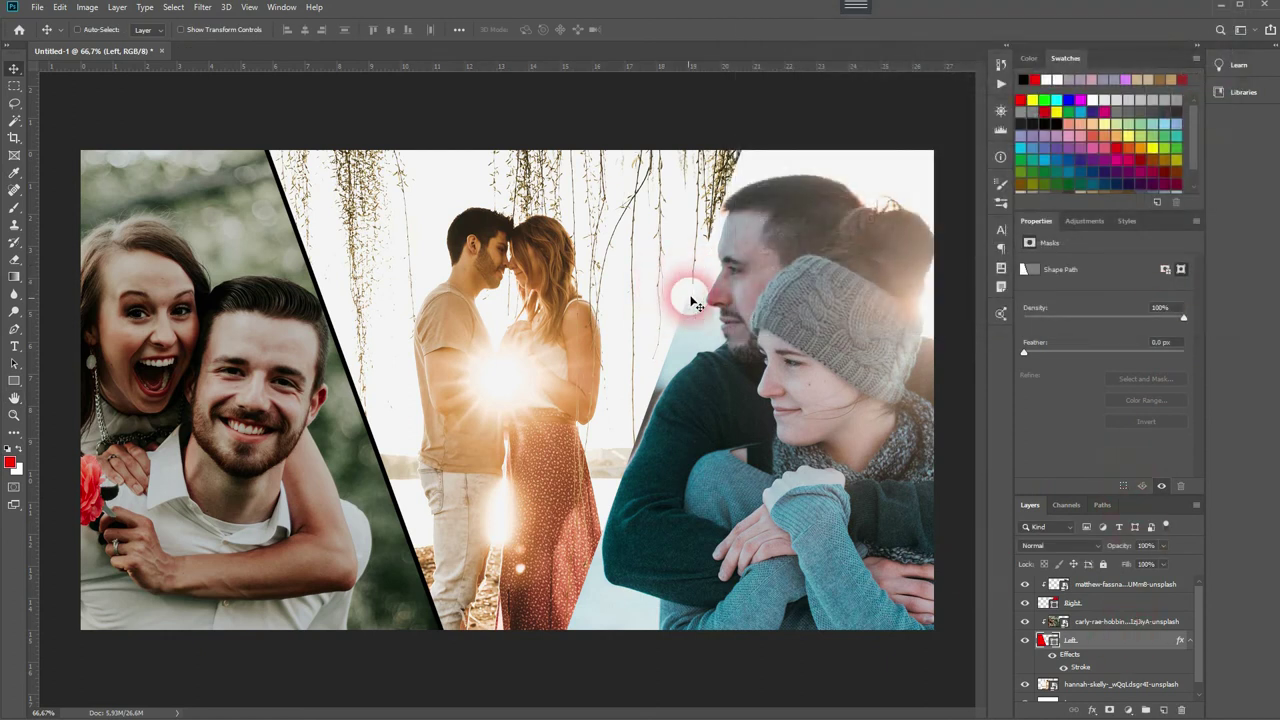
# Copy the Left shape layer's stroke style
pyautogui.click(1050, 604)
pyautogui.click(1024, 603)
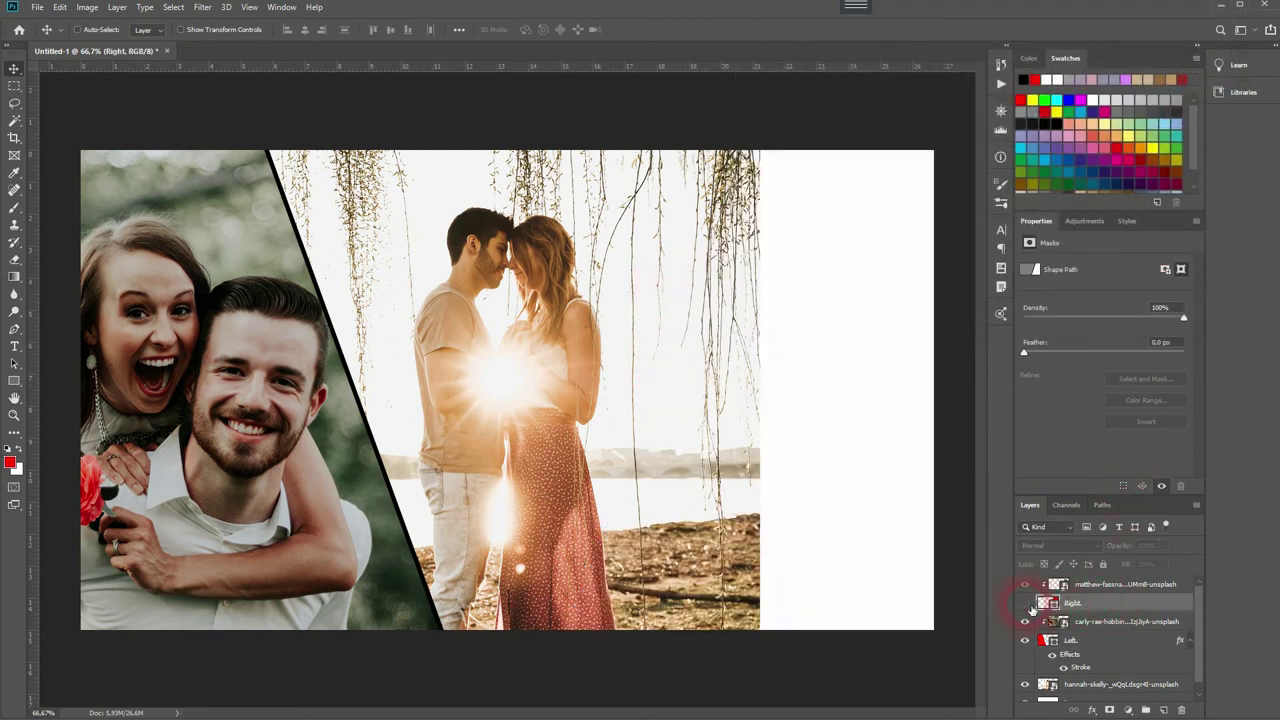
pyautogui.click(1024, 603)
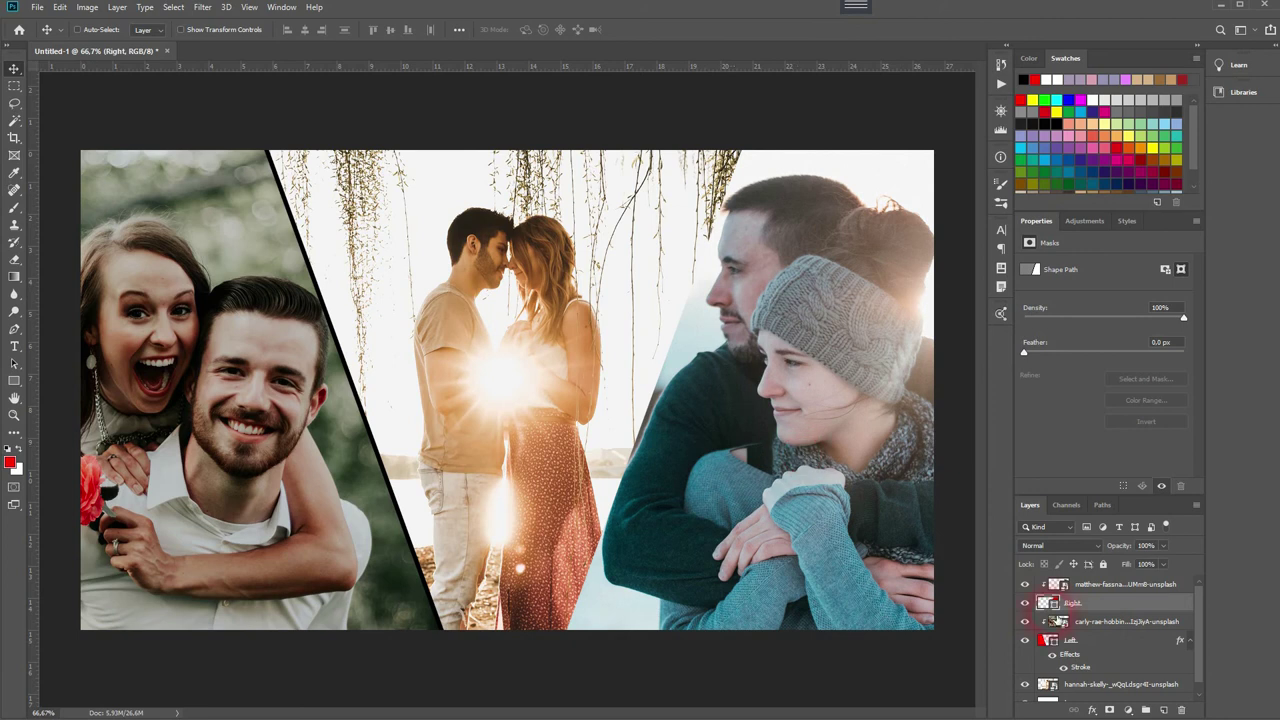
pyautogui.click(1096, 641)
pyautogui.rightClick(1097, 641)
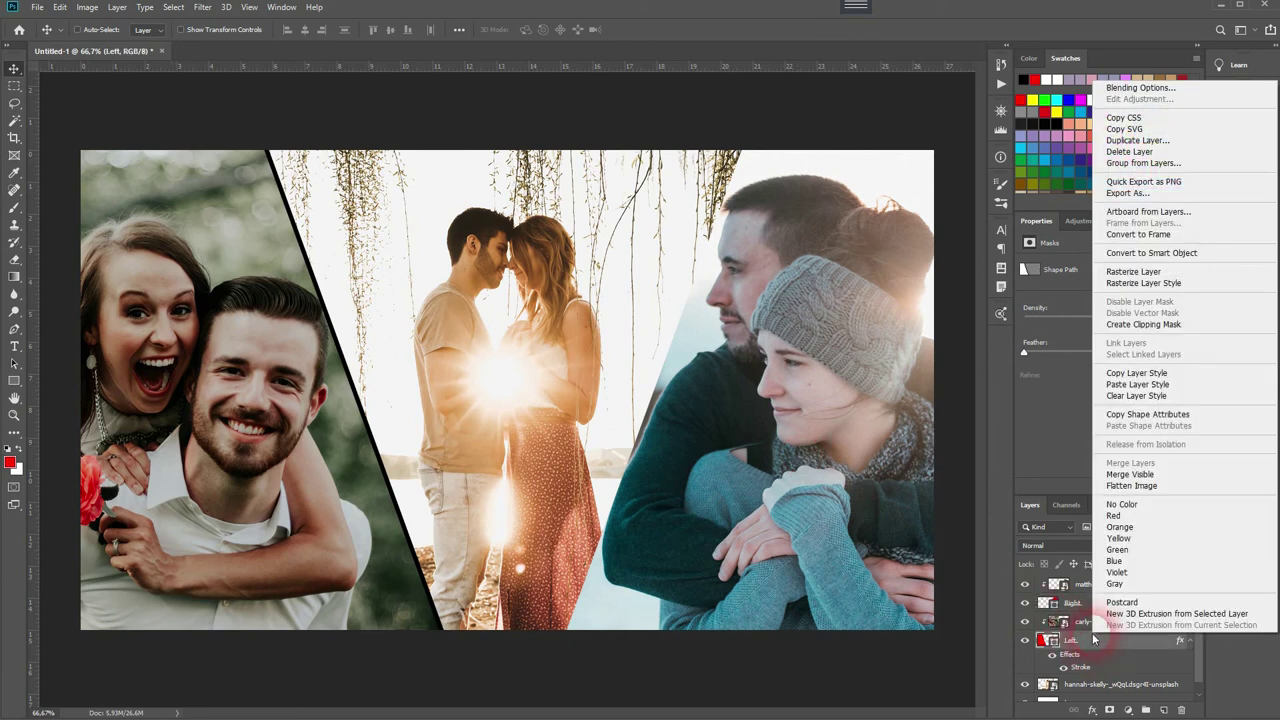
pyautogui.click(1130, 373)
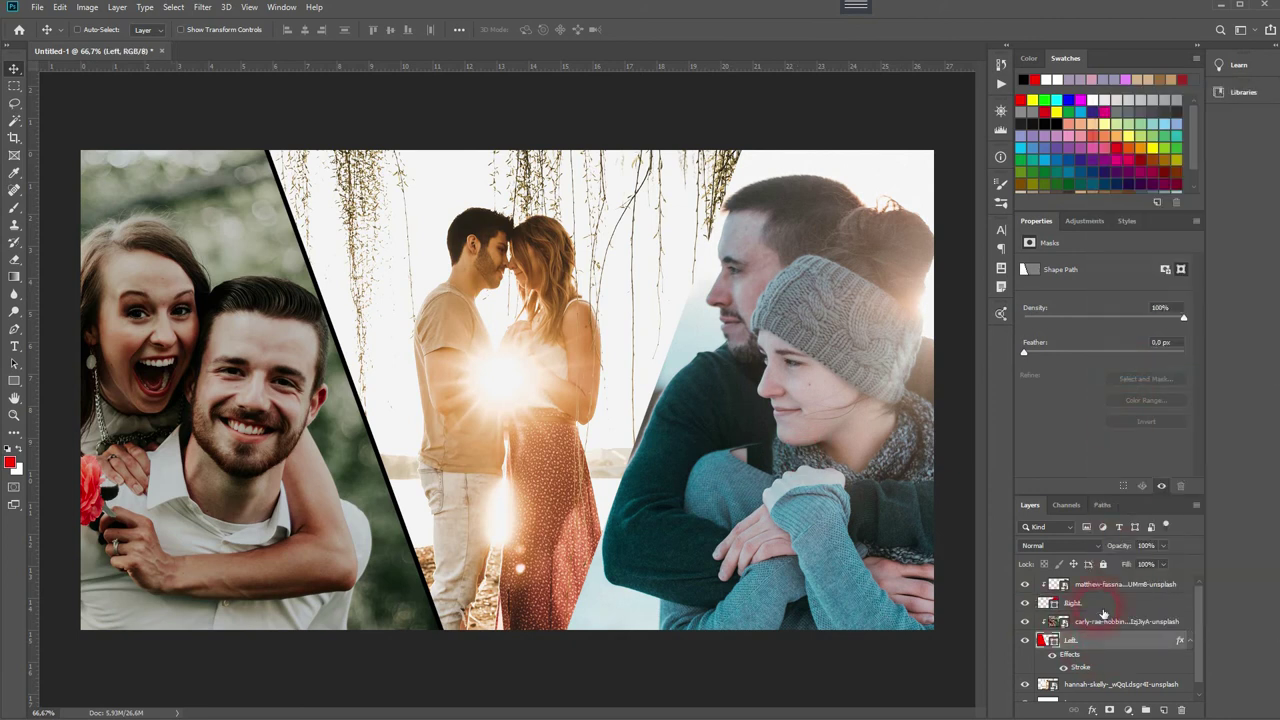
# Paste the copied stroke style onto the Right shape layer
pyautogui.click(1095, 603)
pyautogui.rightClick(1095, 603)
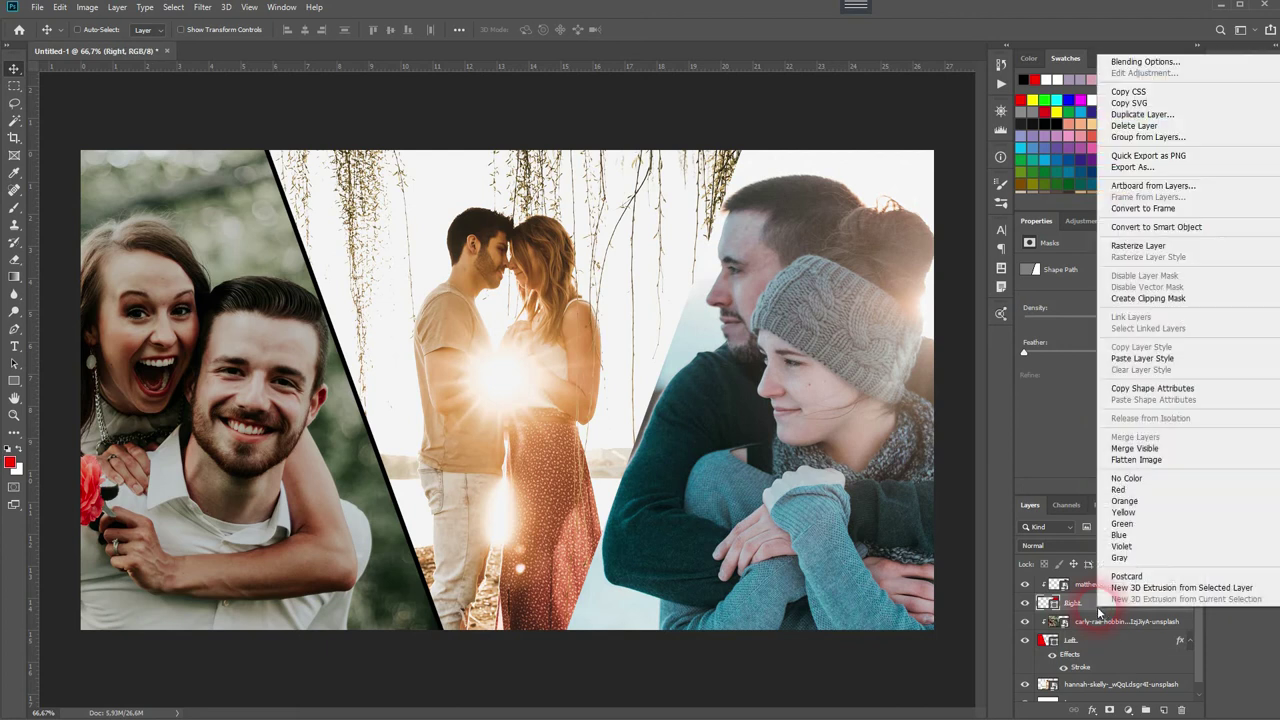
pyautogui.click(1140, 360)
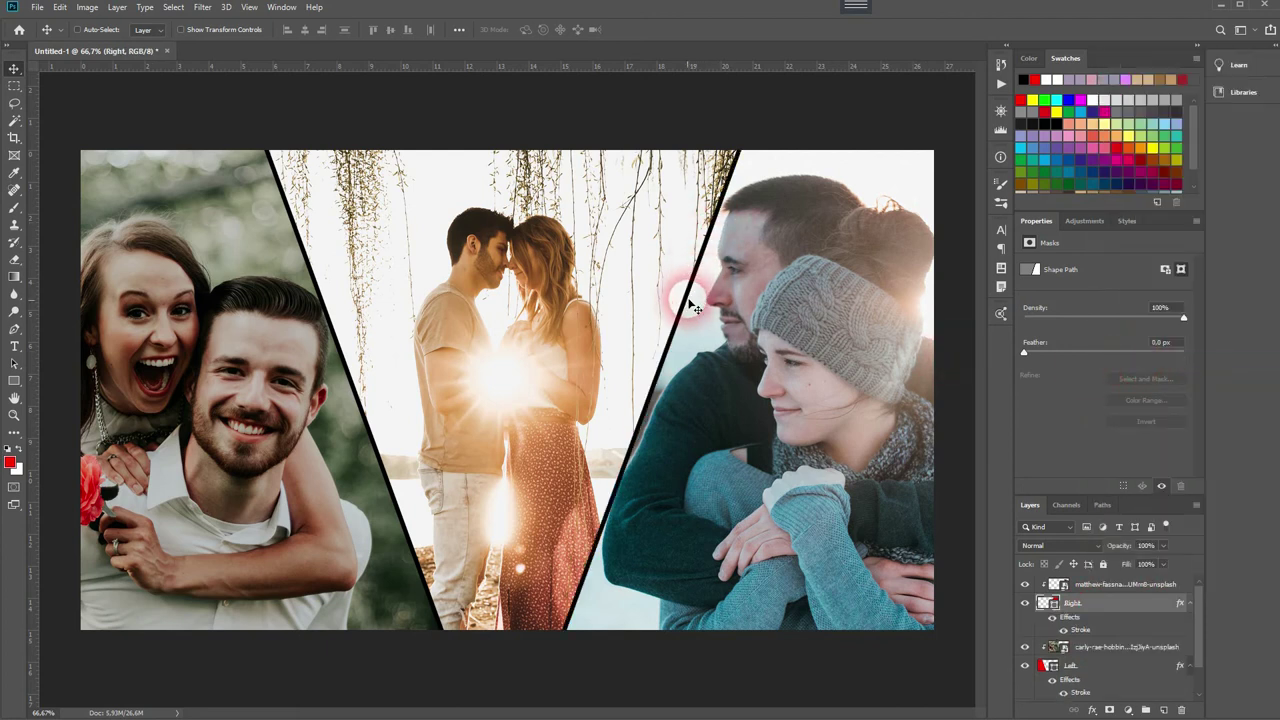